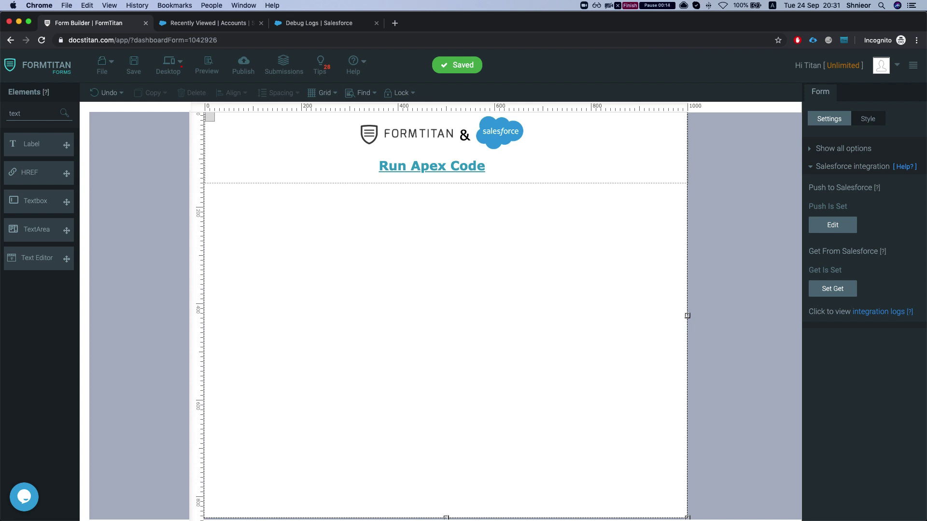
Switch from the FormTitan builder to VS Code showing the testApexRest.cls class.
key("super+Tab")
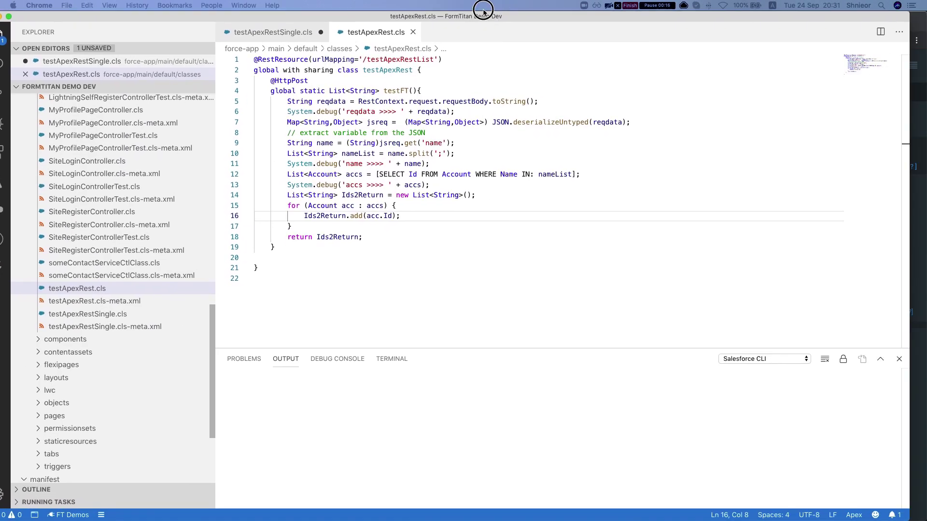
Maximise the VS Code window and scroll through the testApexRest.cls REST class.
double_click(489, 17)
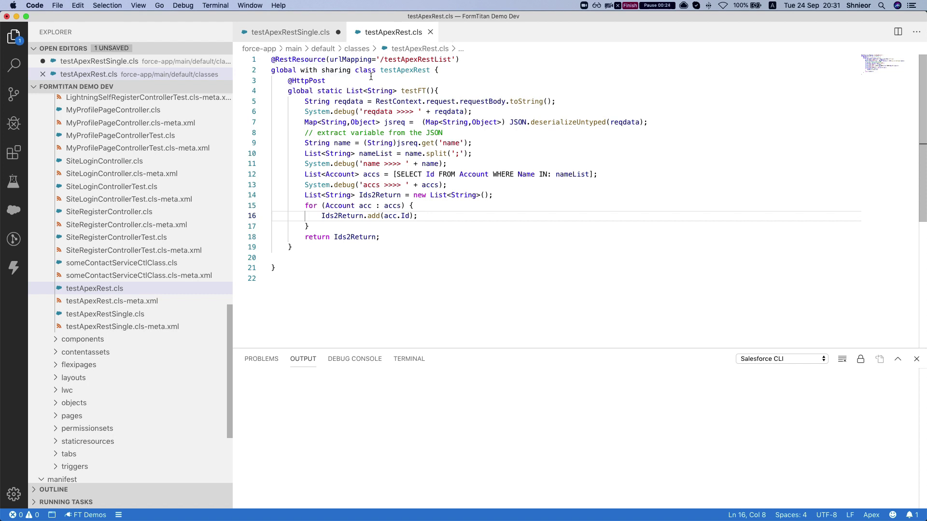
scroll(371, 84, "down", 1)
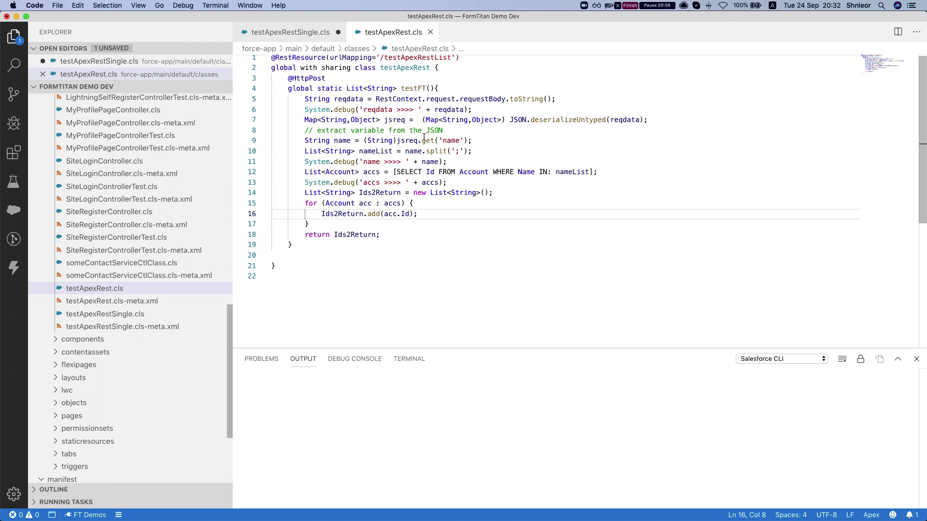
Review the JSON 'name' key and its split(';') in testFT, then return to FormTitan.
double_click(450, 140)
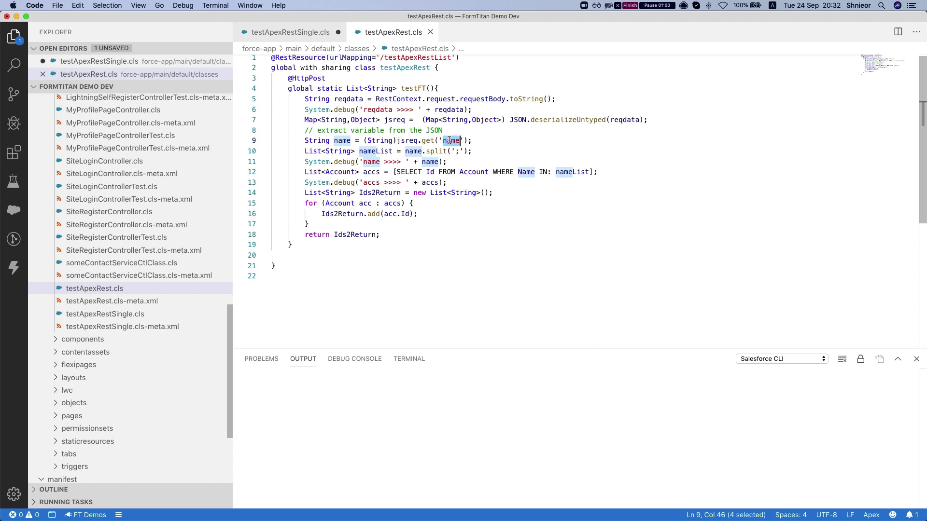
left_click(422, 141)
left_click(450, 151)
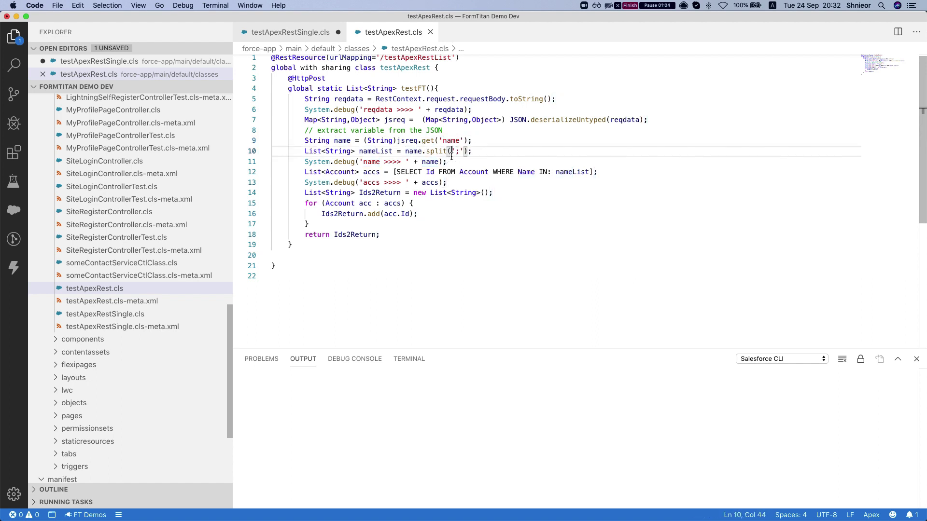
scroll(452, 155, "down", 2)
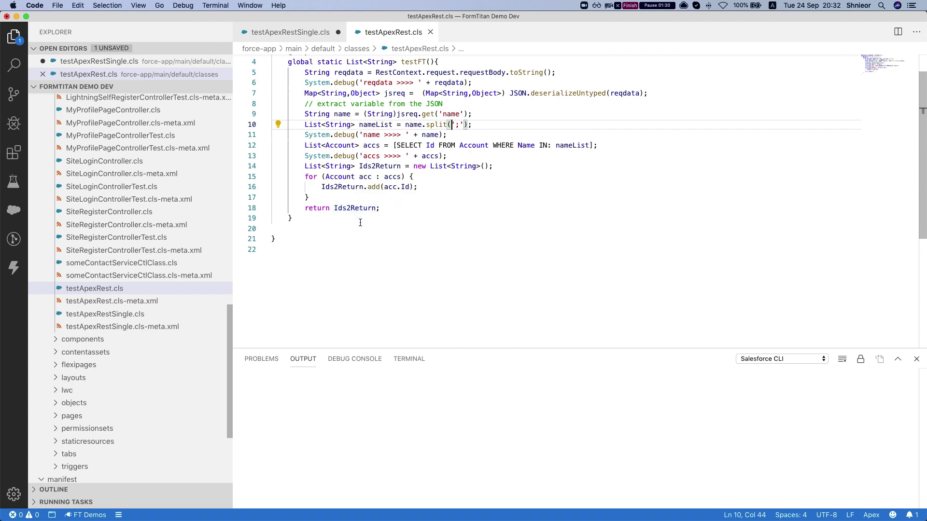
scroll(362, 212, "up", 1)
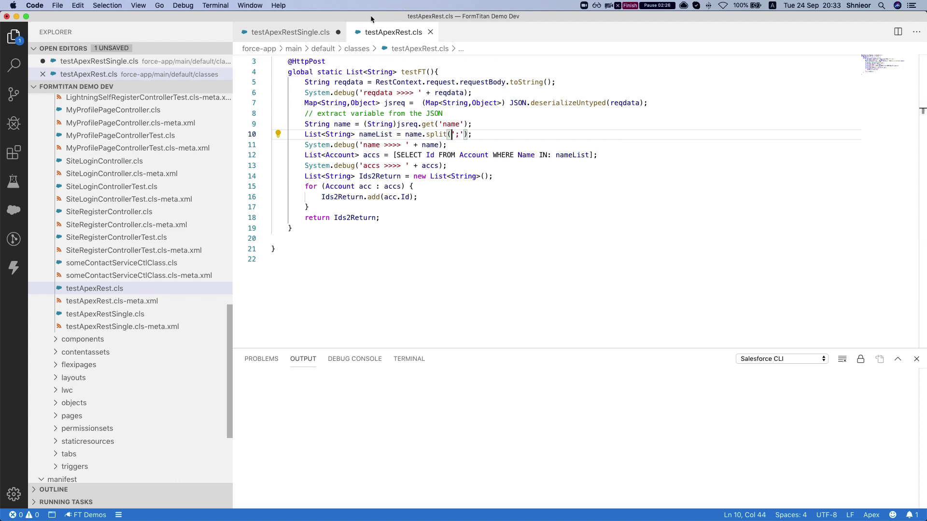
key("ctrl+Right")
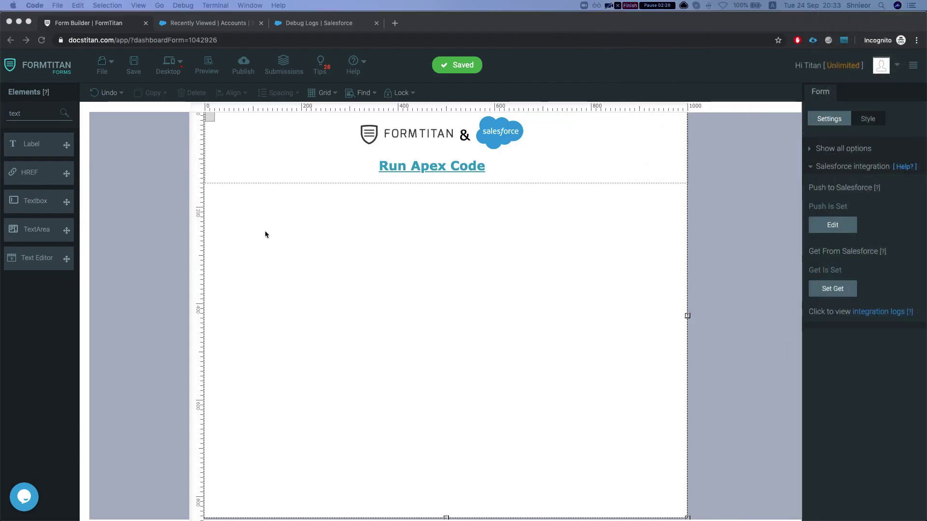
Add a Textbox below the form header labelled 'Account Names'.
left_click(49, 113)
left_click_drag(47, 198, 397, 227)
double_click(360, 214)
type("Account name")
key("BackSpace")
key("BackSpace")
key("BackSpace")
key("BackSpace")
key("BackSpace")
type("NAme")
key("BackSpace")
key("BackSpace")
key("BackSpace")
type("ames")
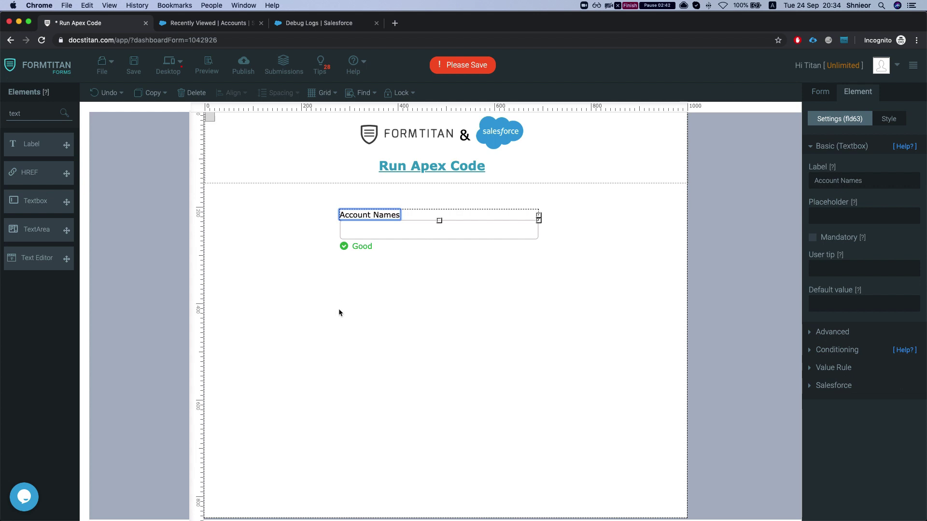
left_click(339, 313)
Add a taller, wider hidden field named 'Apex Response' below it and save the form.
double_click(31, 117)
type("hid")
left_click_drag(39, 144, 255, 311)
double_click(881, 187)
type("Re")
key("BackSpace")
key("BackSpace")
type("Apex Response")
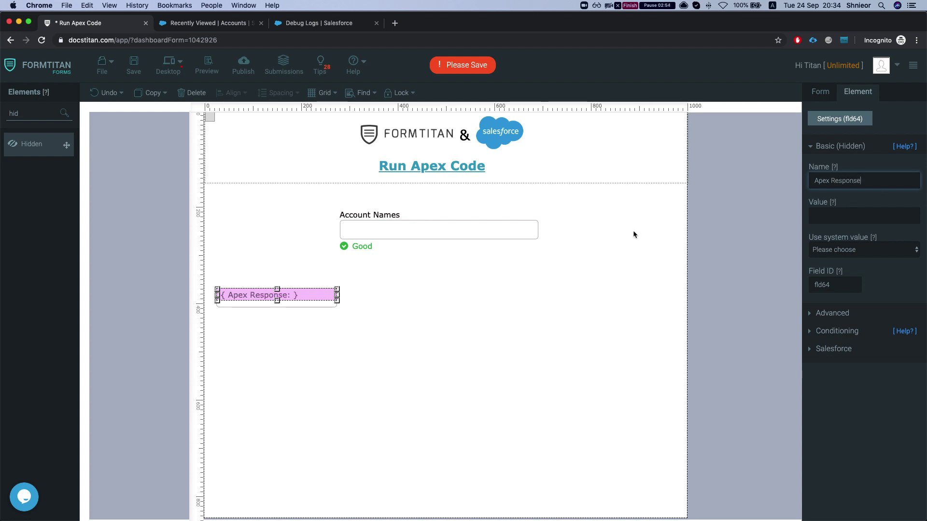
left_click_drag(277, 301, 277, 310)
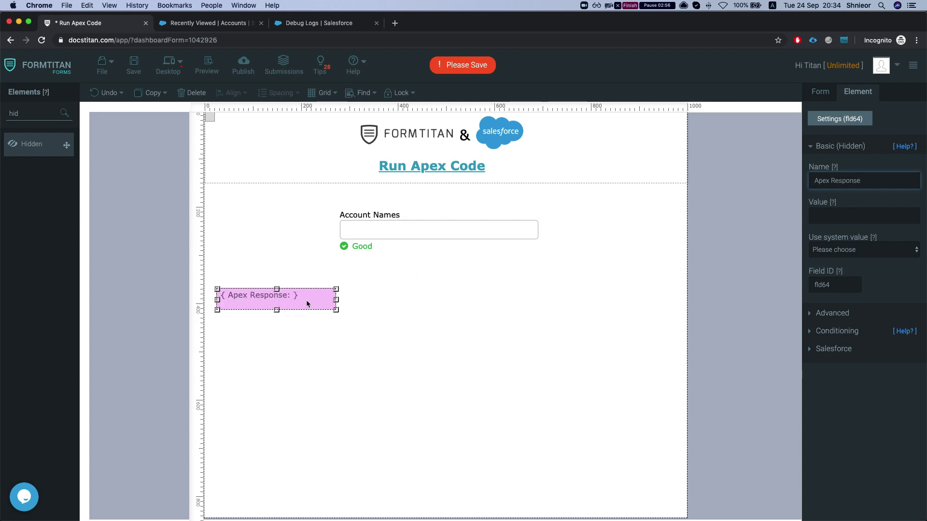
left_click_drag(337, 299, 499, 292)
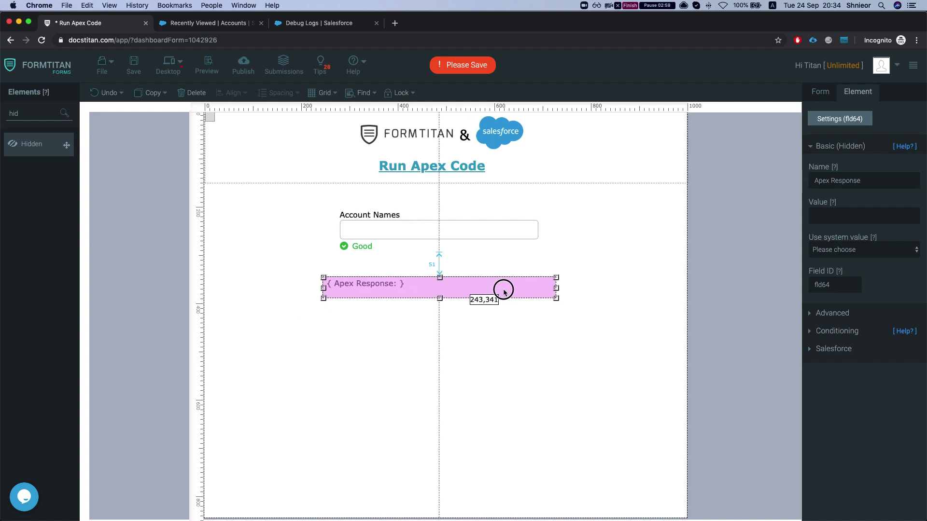
left_click(477, 336)
key("super+s")
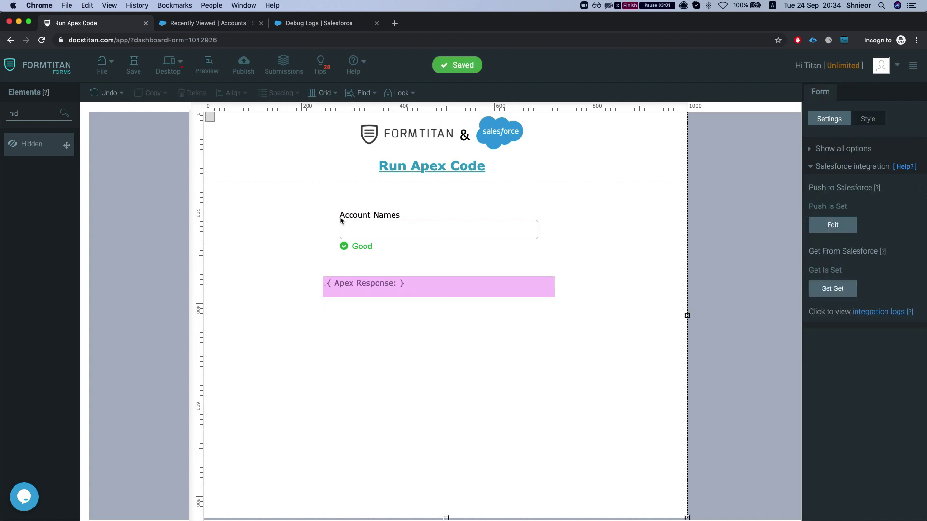
Add a Get From Salesforce mapping object targeting Your APEX.
left_click(822, 289)
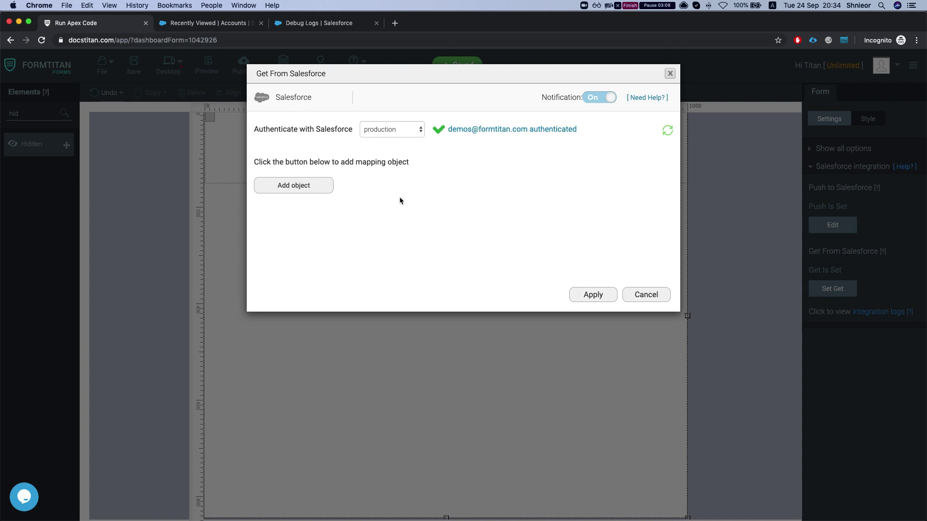
left_click(329, 191)
left_click(282, 134)
type("you")
key("Down")
key("Return")
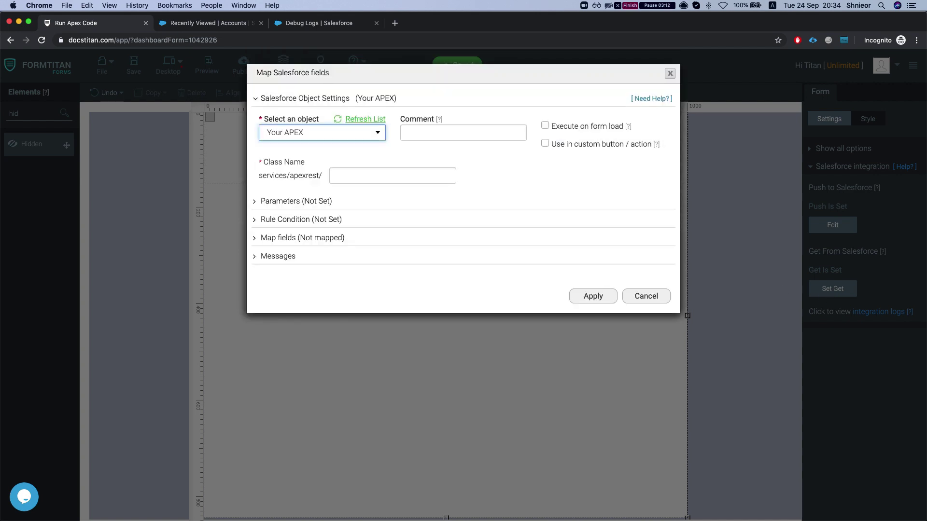
Write the mapping comment 'run testApexRestList', copying the name from the VS Code class.
left_click(418, 128)
type("run")
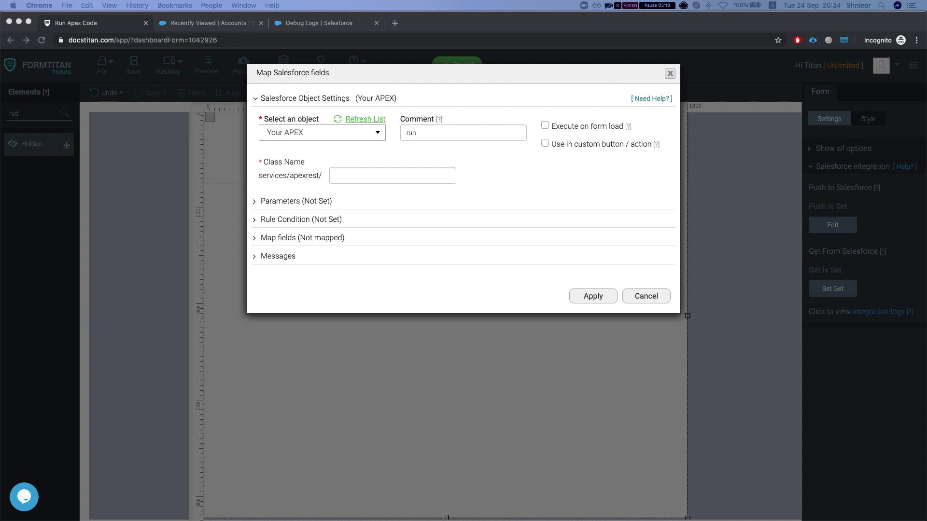
left_click(474, 133)
type("testApexRestList")
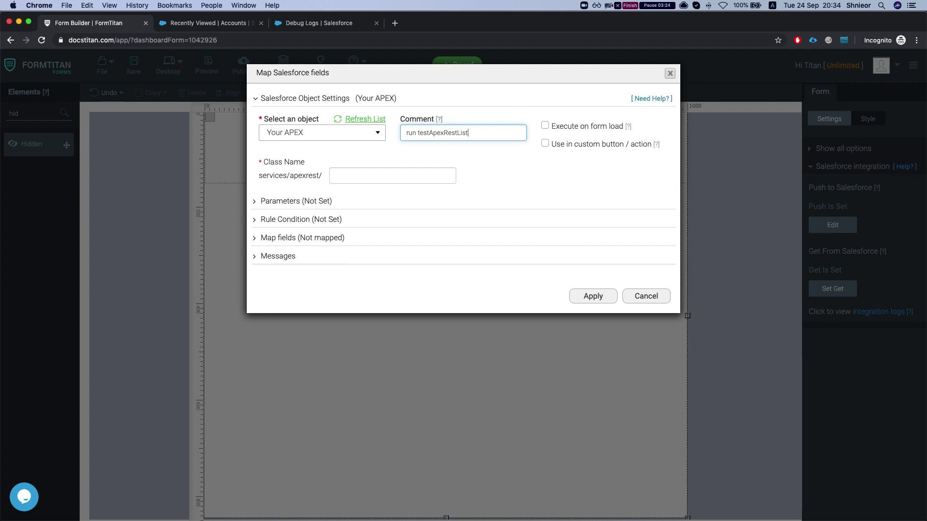
key("super+Tab")
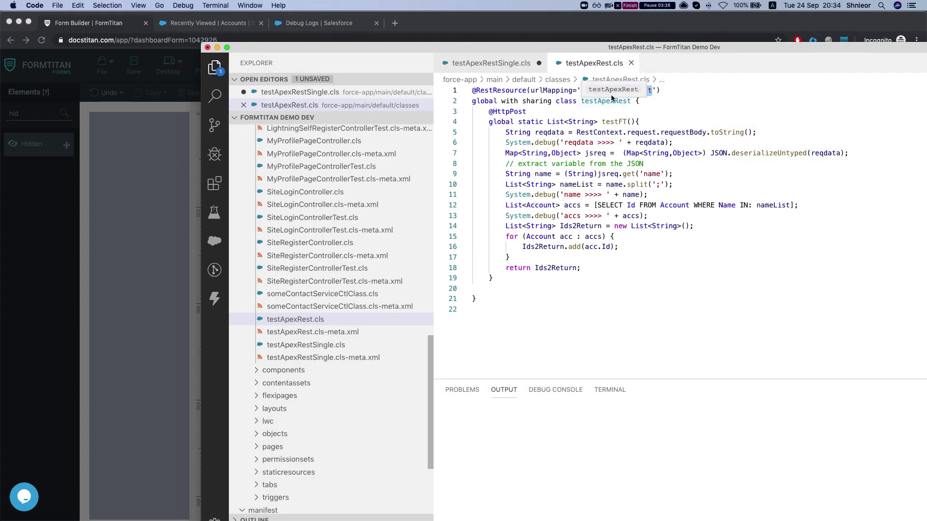
double_click(629, 90)
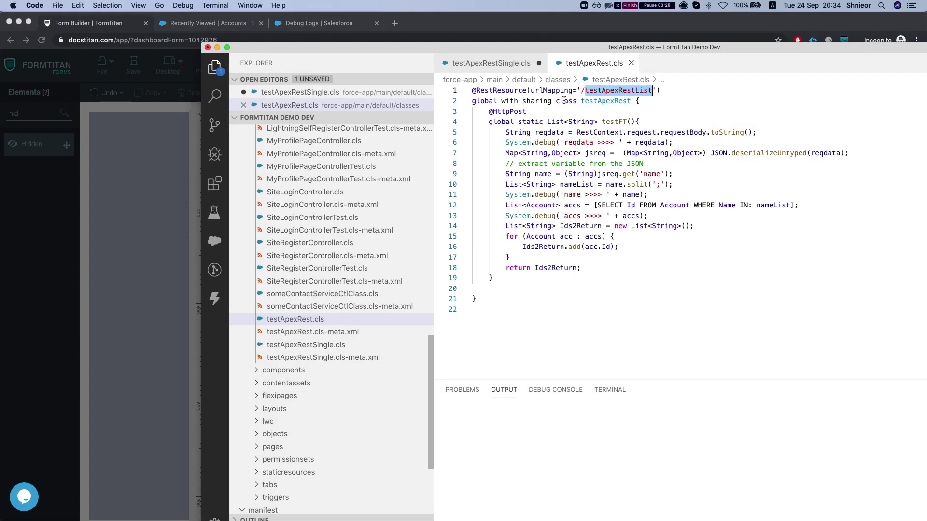
double_click(607, 91)
key("super+c")
key("cmd+m")
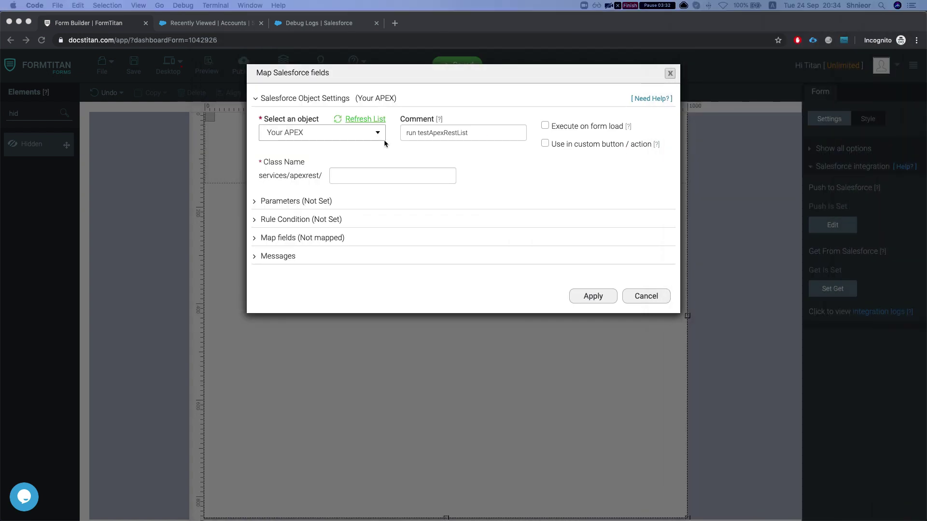
Set the Apex class name to testApexRestList.
left_click(351, 176)
left_click_drag(260, 176, 323, 177)
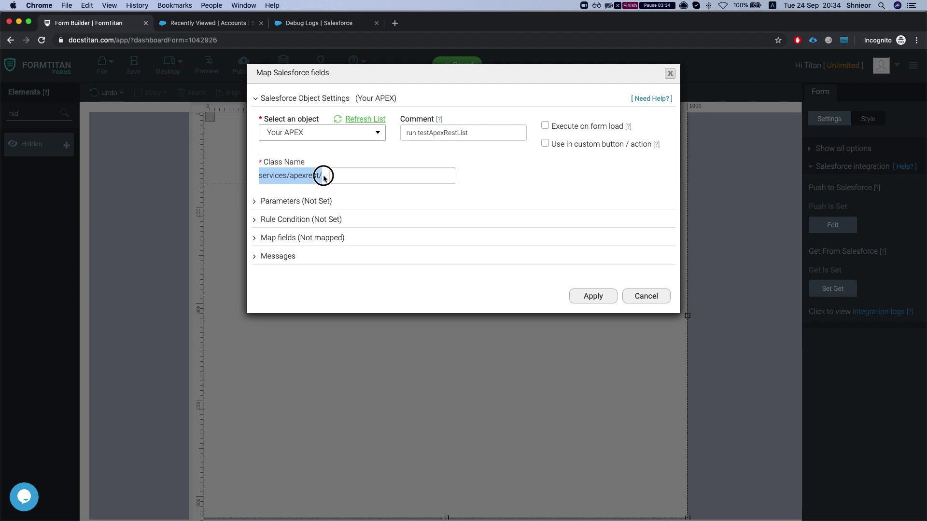
left_click(344, 175)
key("super+v")
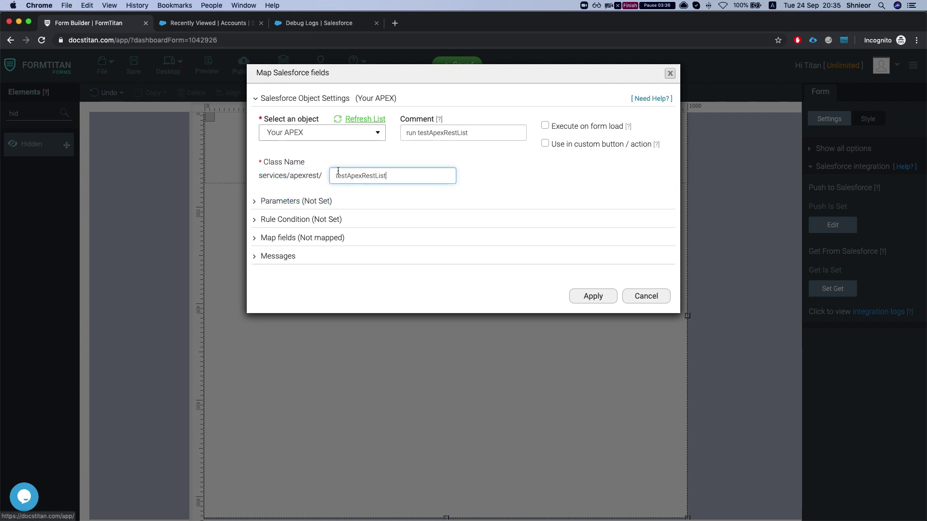
Pass Account Names as the Apex parameter 'name' and apply it.
left_click(304, 203)
left_click(310, 249)
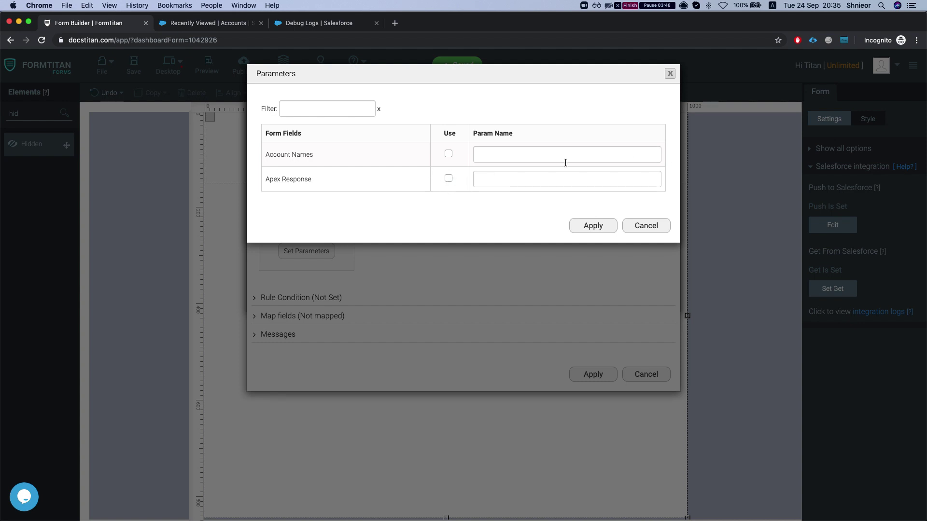
left_click(448, 154)
left_click(511, 158)
type("name")
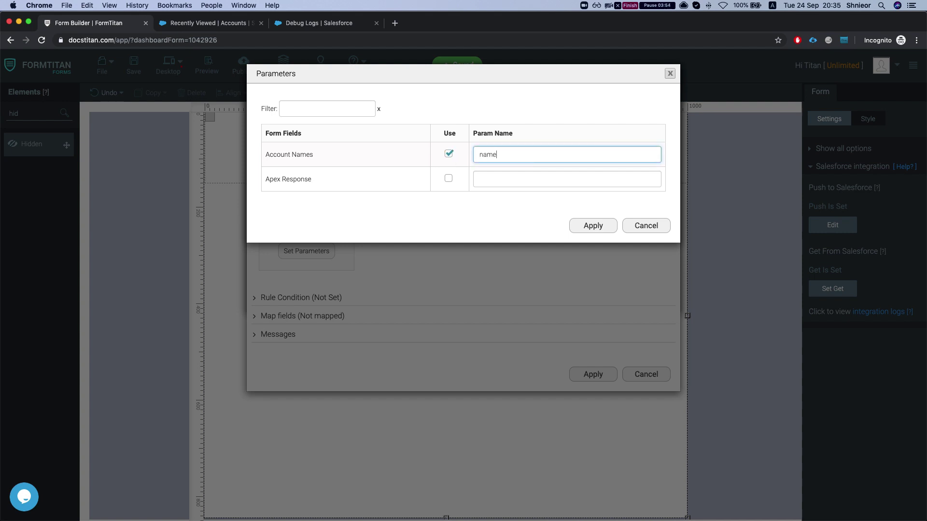
left_click(571, 221)
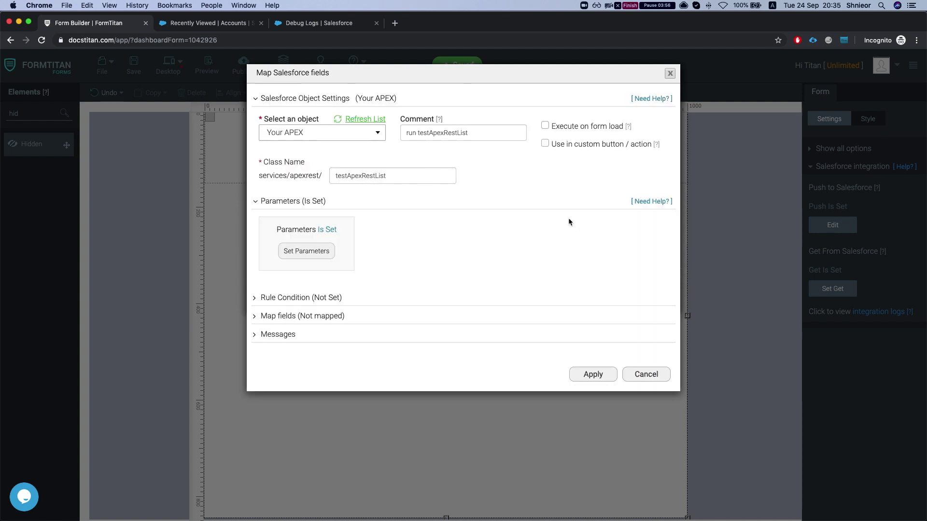
left_click(301, 317)
Map the Apex Response field (fld64) to the Apex result's Value and apply.
left_click(300, 362)
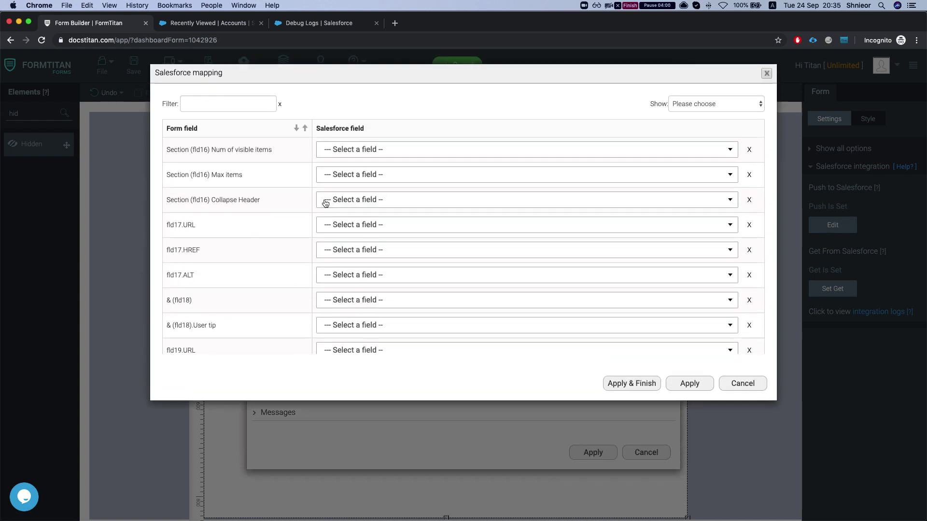
scroll(346, 260, "down", 5)
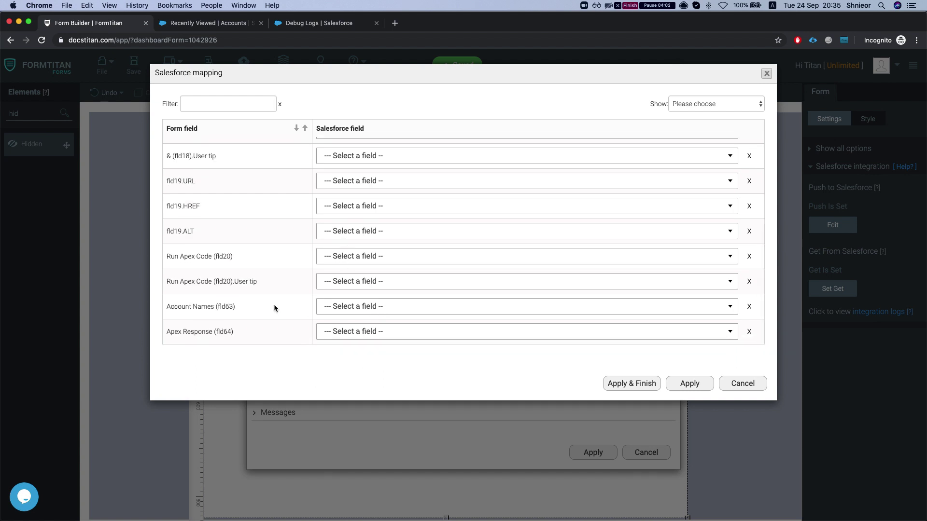
left_click(357, 333)
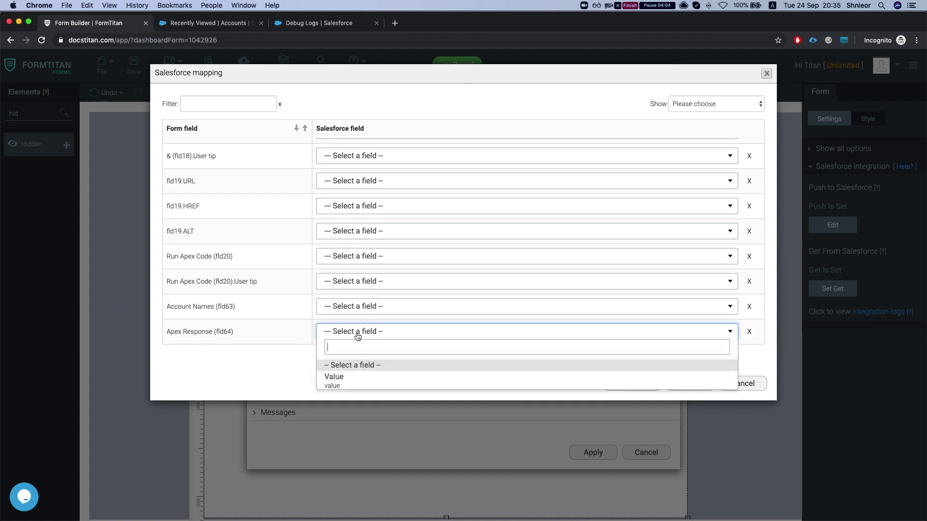
left_click(342, 380)
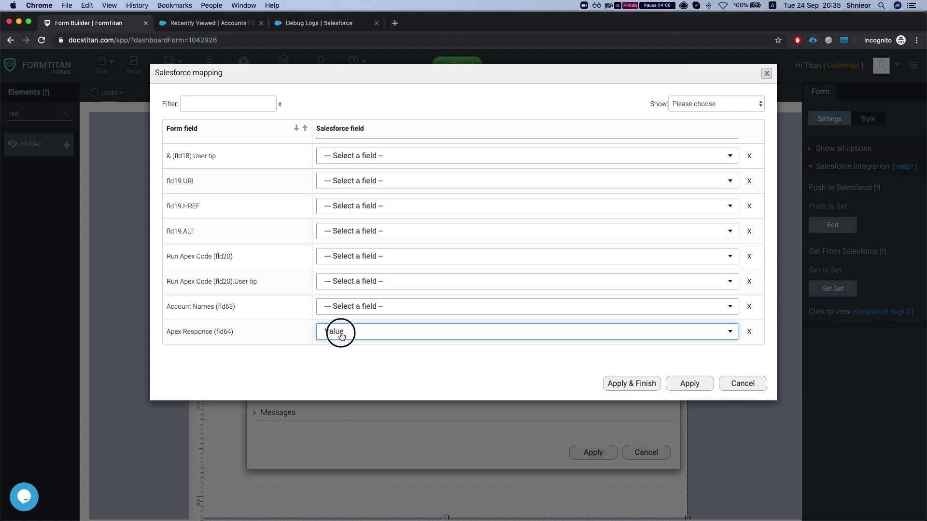
left_click(338, 333)
left_click(341, 381)
left_click(689, 384)
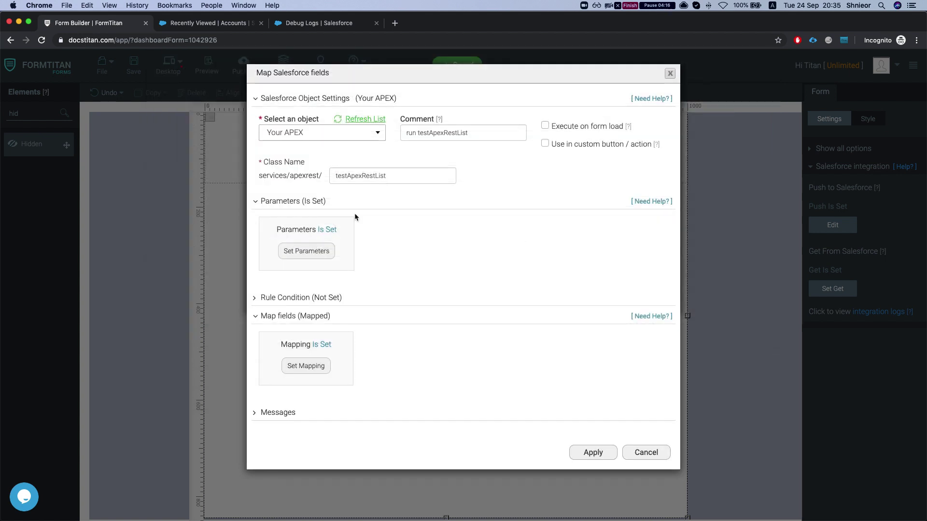
Review the run-on-load option, Rule Condition, Map fields and Messages sections, leaving them unchanged.
left_click(272, 202)
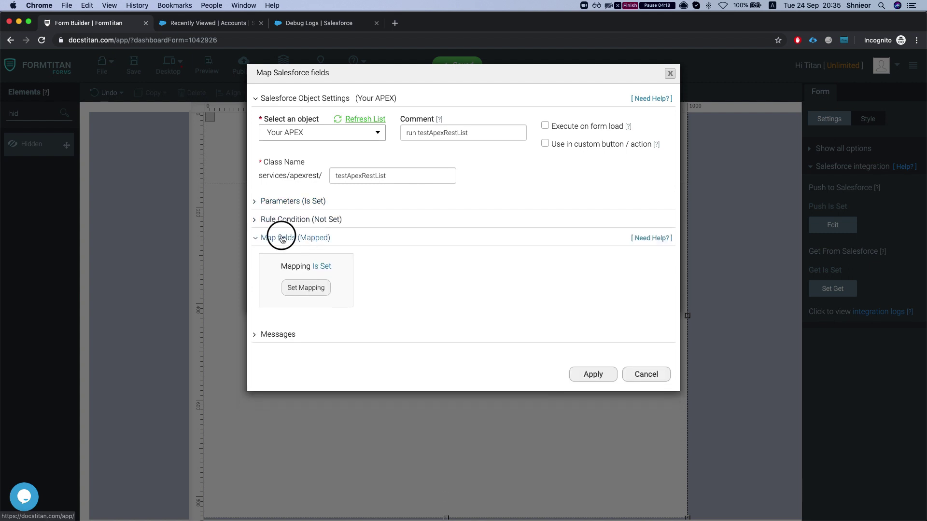
left_click(282, 239)
left_click(546, 126)
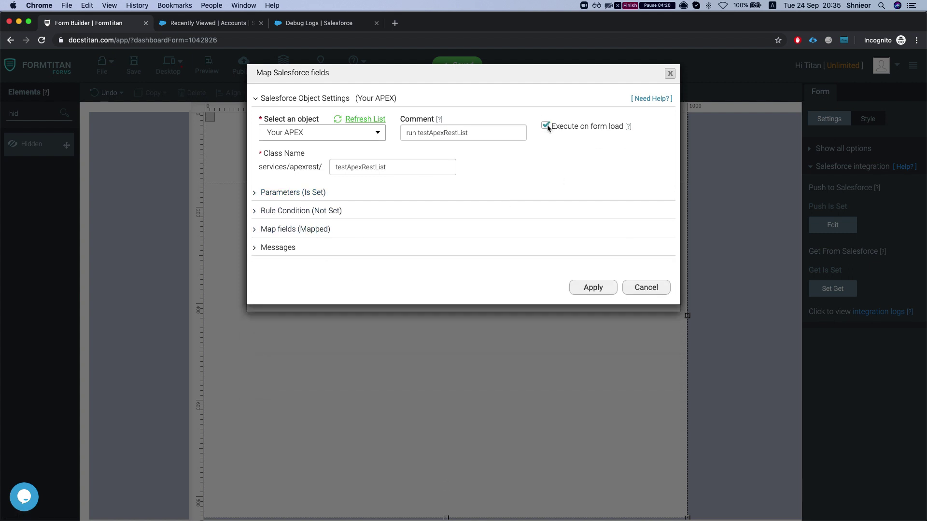
left_click(545, 127)
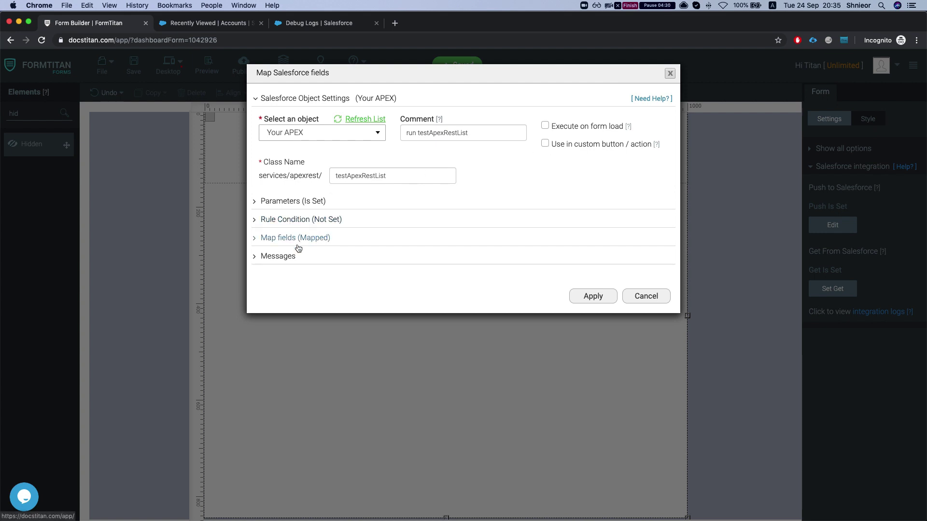
left_click(297, 223)
left_click(298, 269)
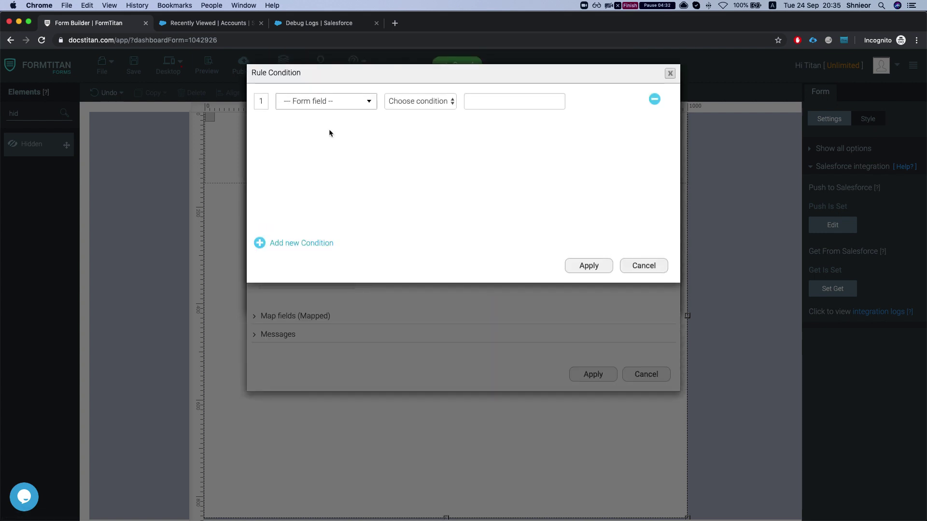
left_click(331, 106)
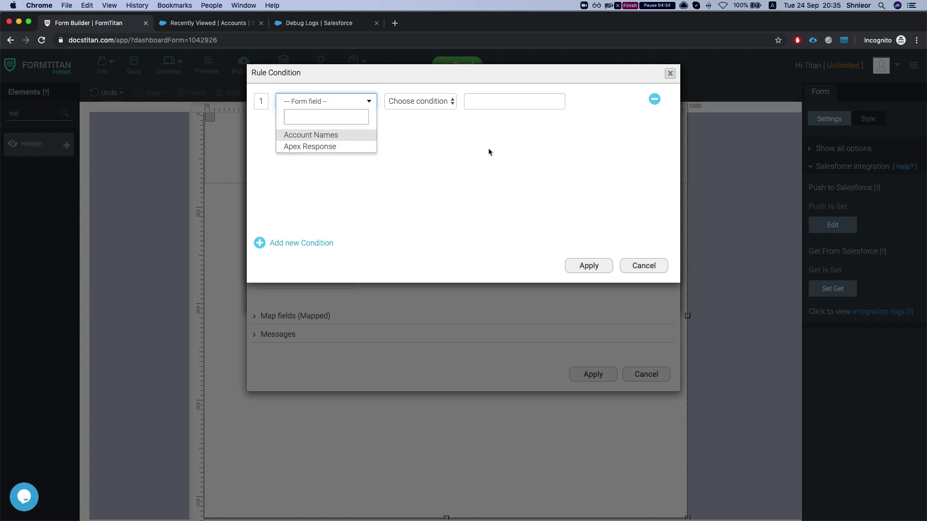
left_click(644, 265)
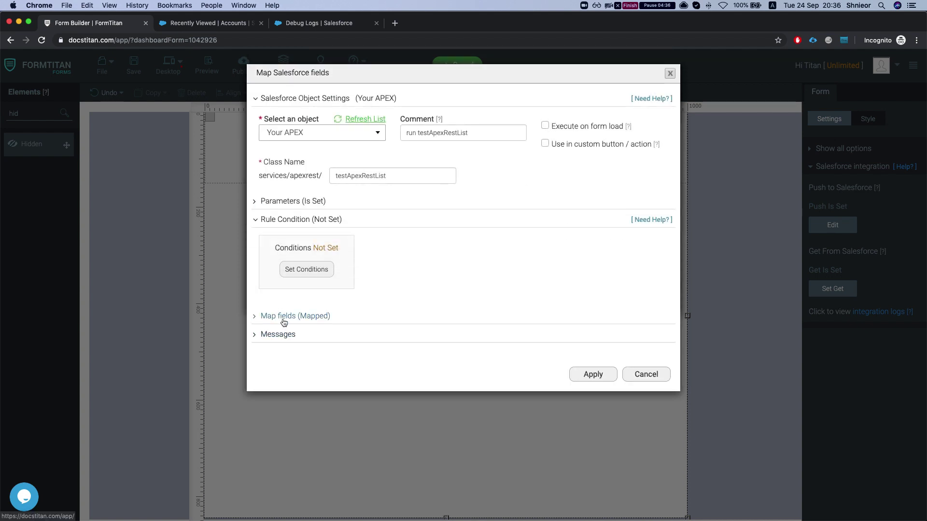
left_click(284, 318)
left_click(281, 317)
left_click(314, 337)
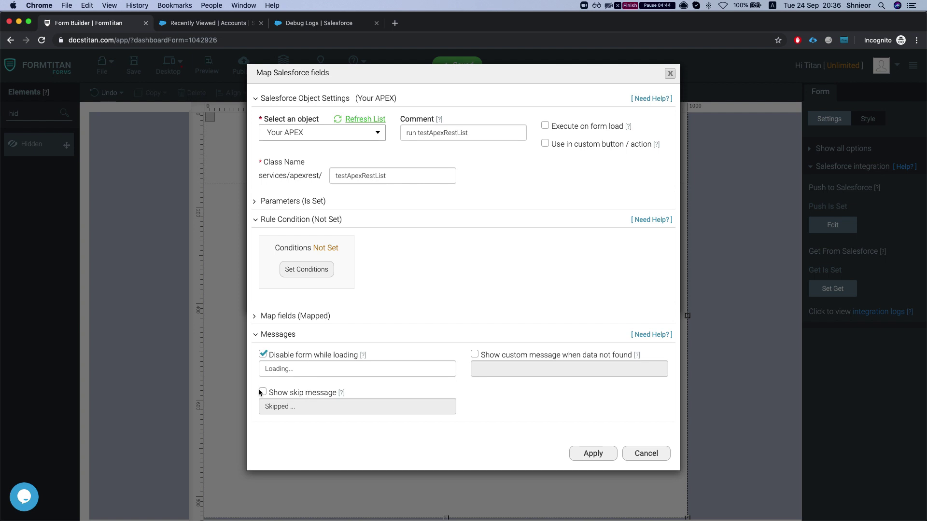
left_click(267, 334)
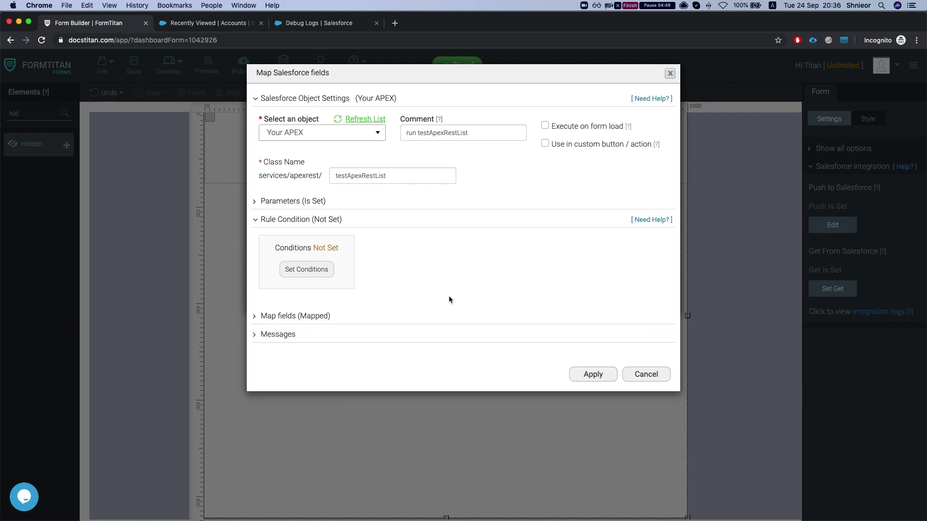
Apply the Apex and Get From Salesforce settings, save, and open the published form.
left_click(593, 377)
left_click(593, 303)
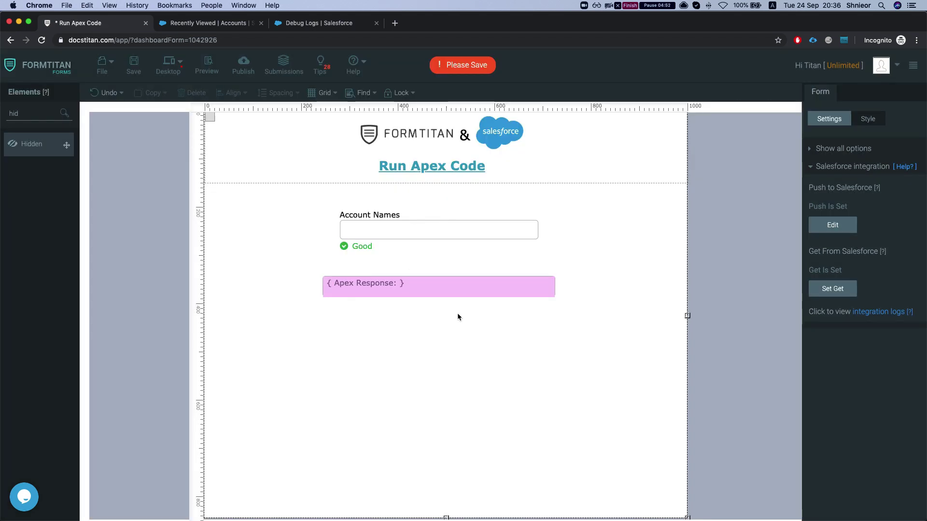
key("super+s")
left_click(243, 65)
left_click(596, 111)
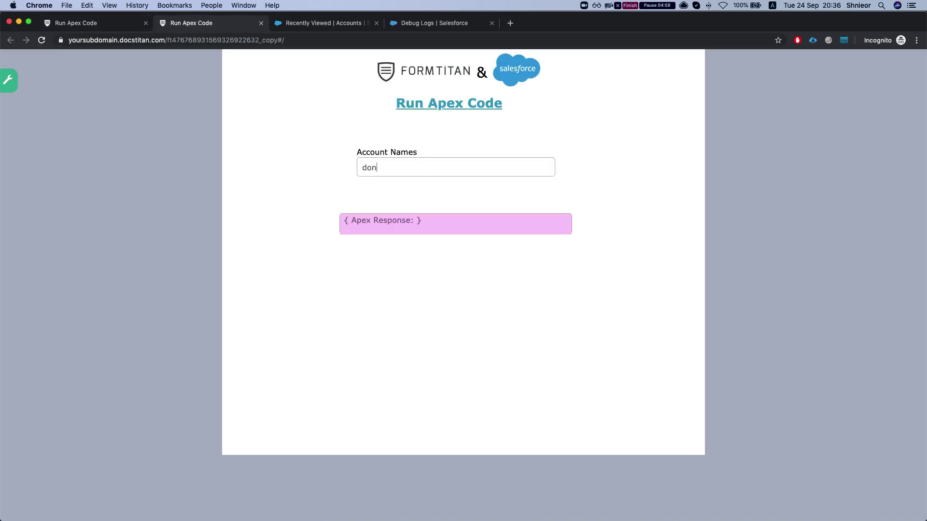
Test the live form with 'donkey' and compare the two returned account IDs with Salesforce accounts.
key("Tab")
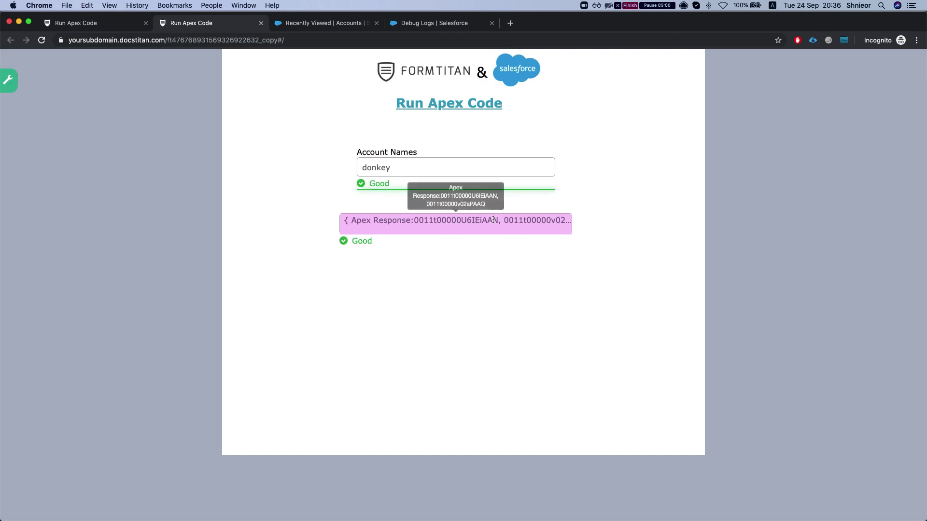
double_click(535, 220)
left_click(250, 58)
left_click(324, 23)
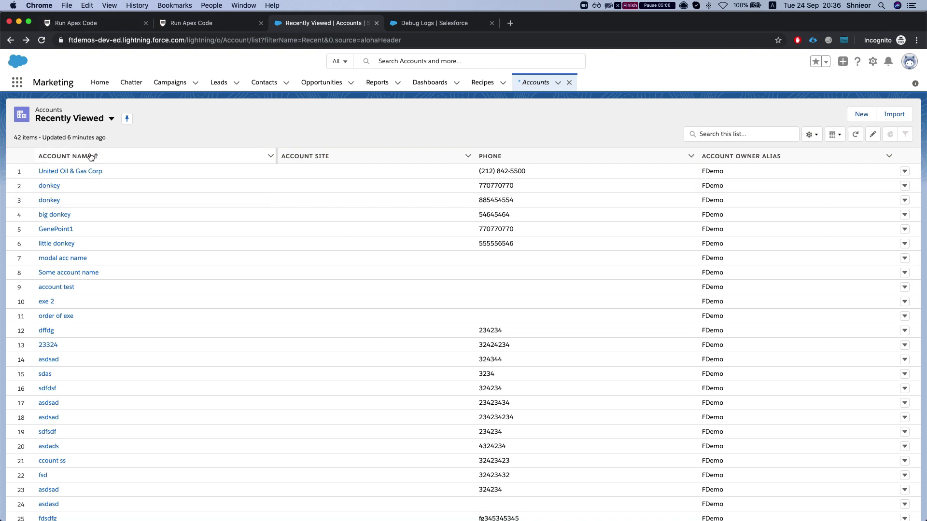
scroll(76, 204, "down", 2)
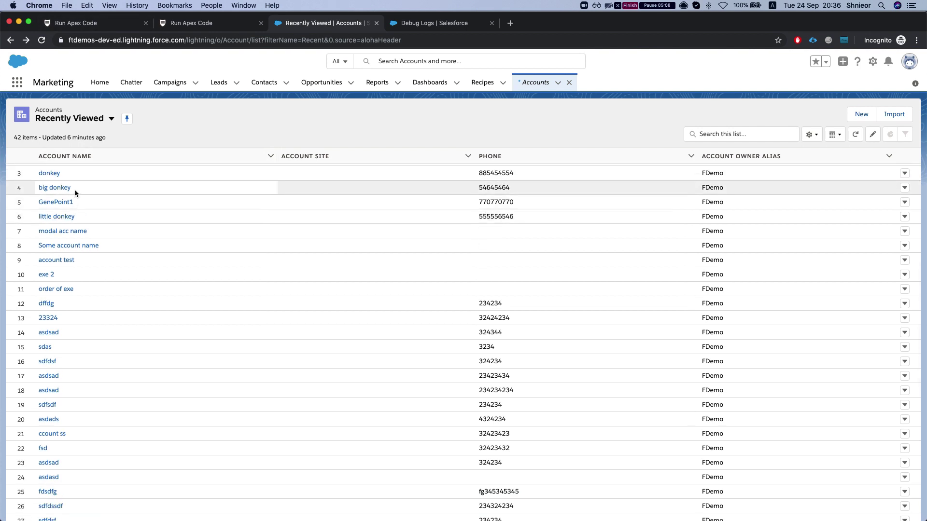
scroll(75, 190, "up", 2)
Go back to the live form's Account Names field, then return to the form builder and close Publish.
left_click(188, 23)
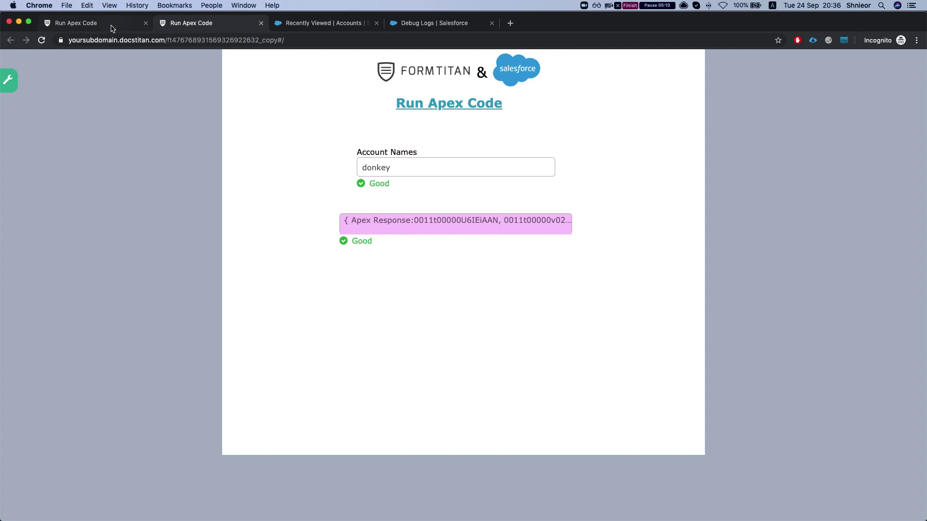
left_click(410, 173)
left_click(100, 25)
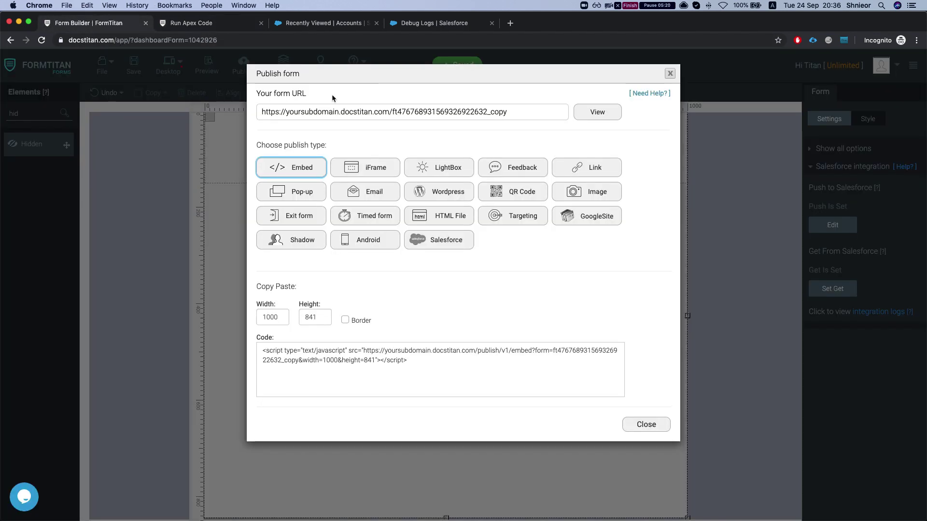
left_click(667, 71)
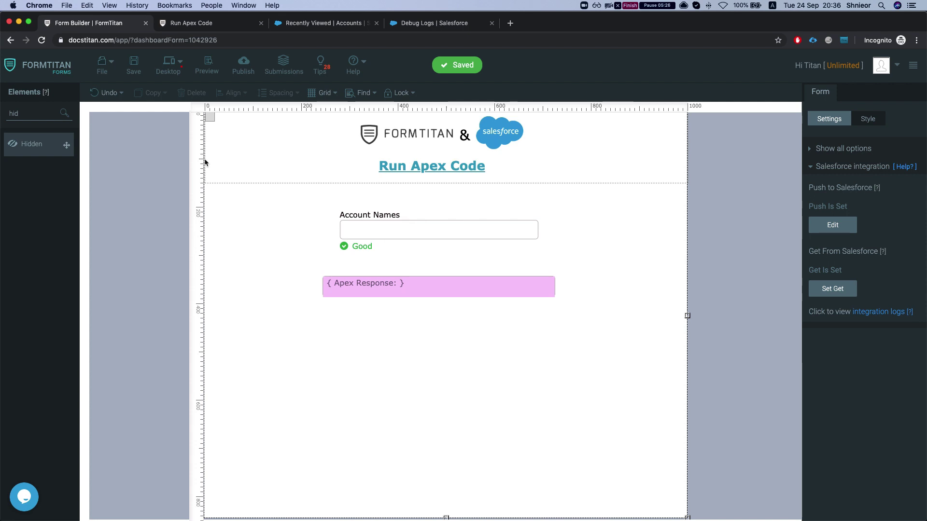
Add a widened textbox labelled 'param 1' under Account Names, moving Apex Response further down.
double_click(37, 113)
type("te")
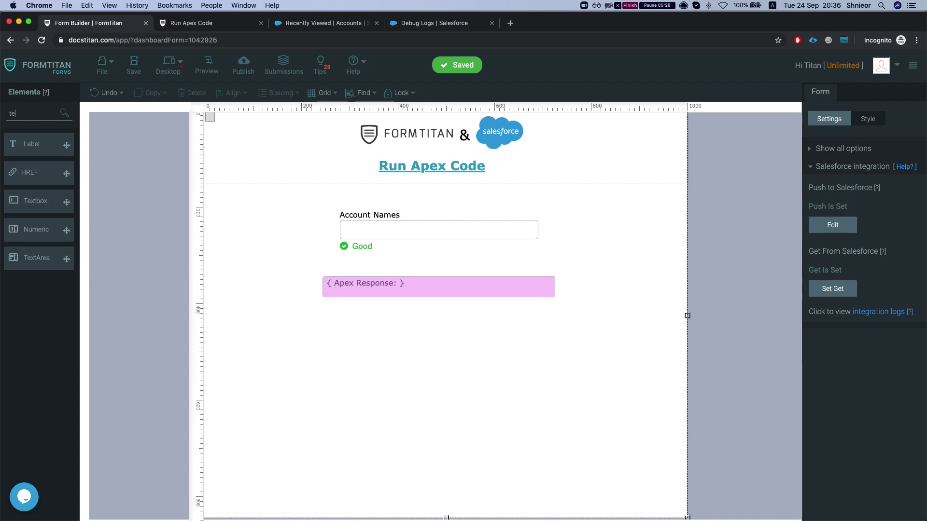
type("xt")
left_click_drag(52, 200, 434, 337)
left_click_drag(408, 288, 335, 421)
left_click_drag(407, 346, 361, 286)
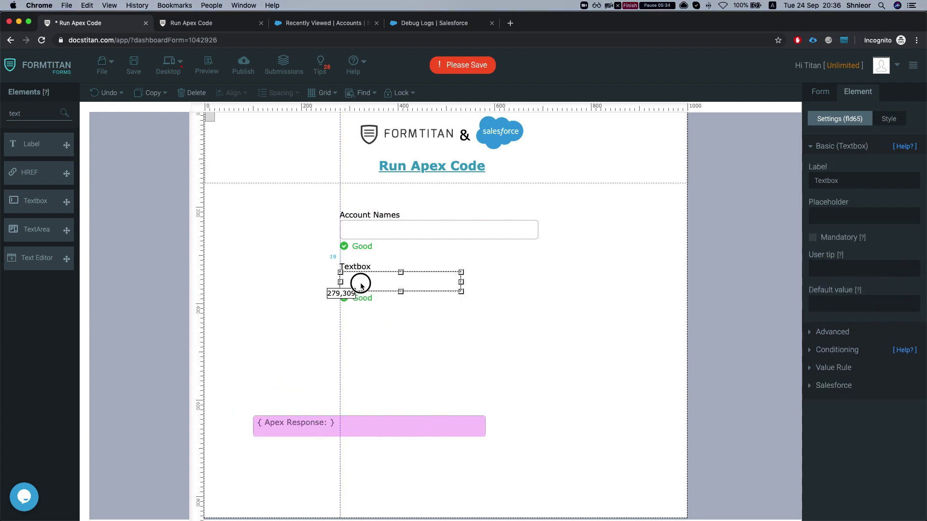
left_click_drag(462, 282, 539, 282)
left_click(347, 267)
double_click(347, 267)
type("param 1")
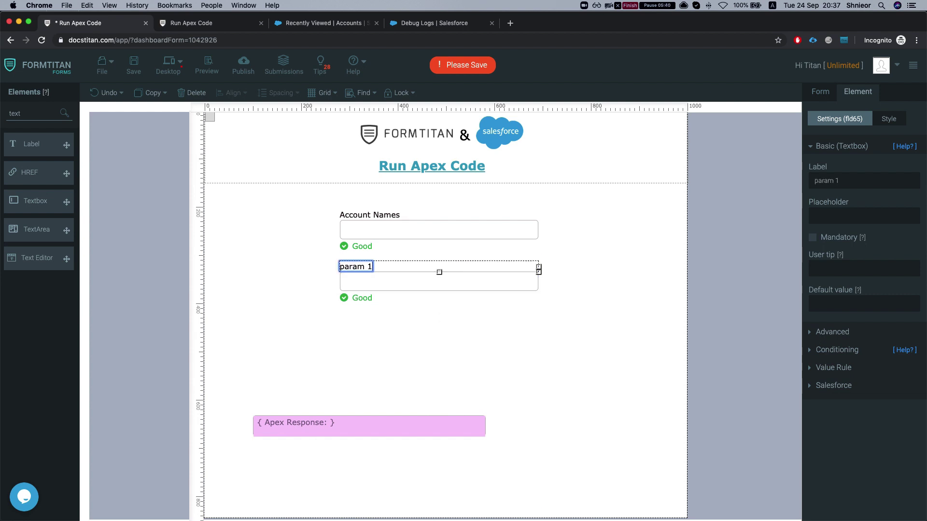
left_click(367, 327)
Duplicate the param 1 textbox below it as 'param 2'.
left_click(386, 274)
left_click_drag(366, 284, 367, 324)
left_click(370, 318)
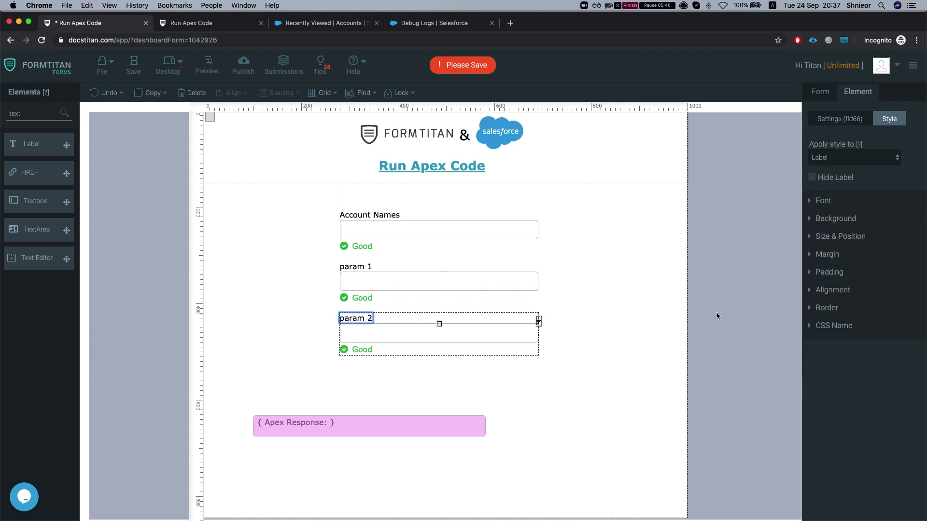
left_click(604, 286)
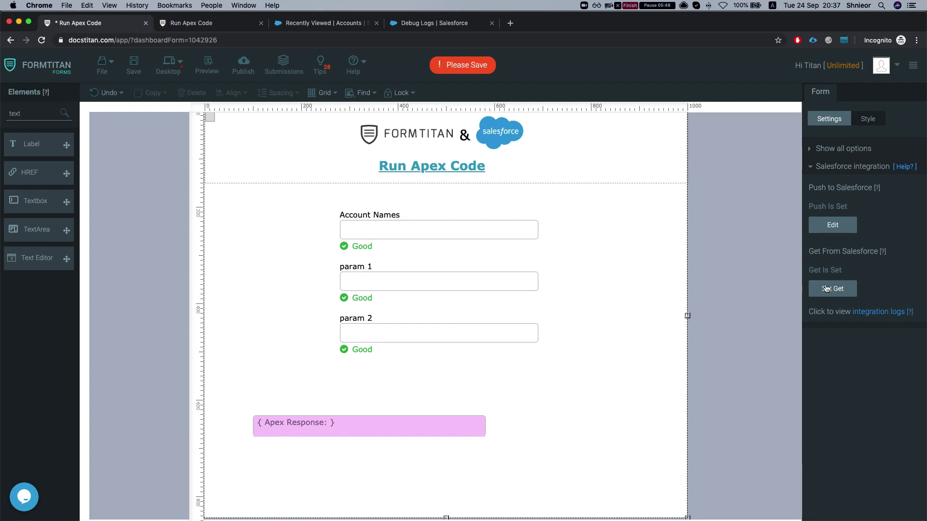
Edit the Apex call and add param 1 and param 2 as extra parameters.
left_click(826, 288)
left_click(607, 160)
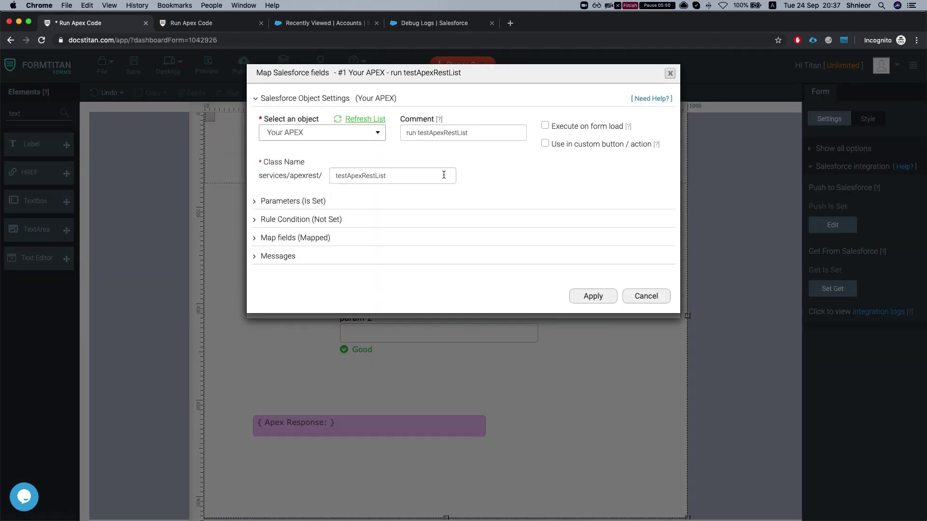
left_click(304, 198)
left_click(297, 247)
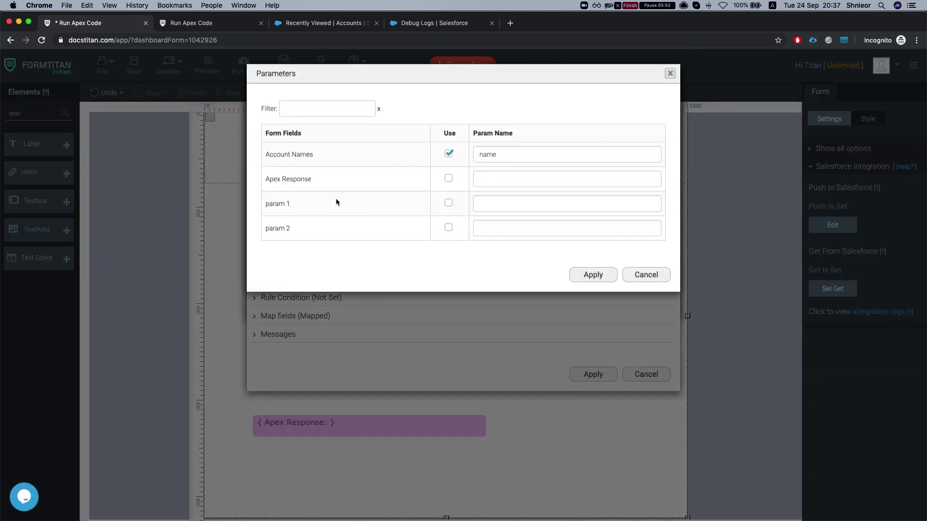
left_click(448, 203)
left_click(449, 228)
Name the parameters param1 and param2, apply all the dialogs, and save the form.
left_click(495, 204)
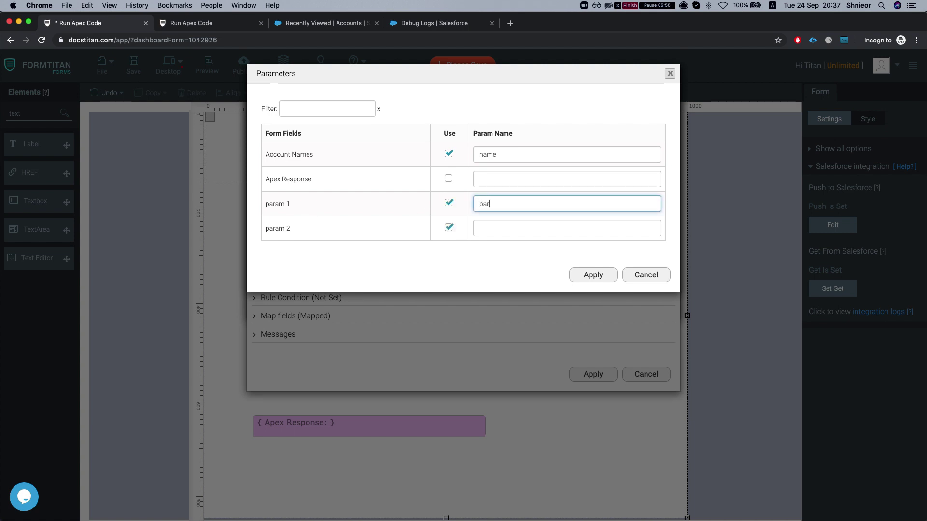
type("param1")
left_click(492, 229)
type("pa")
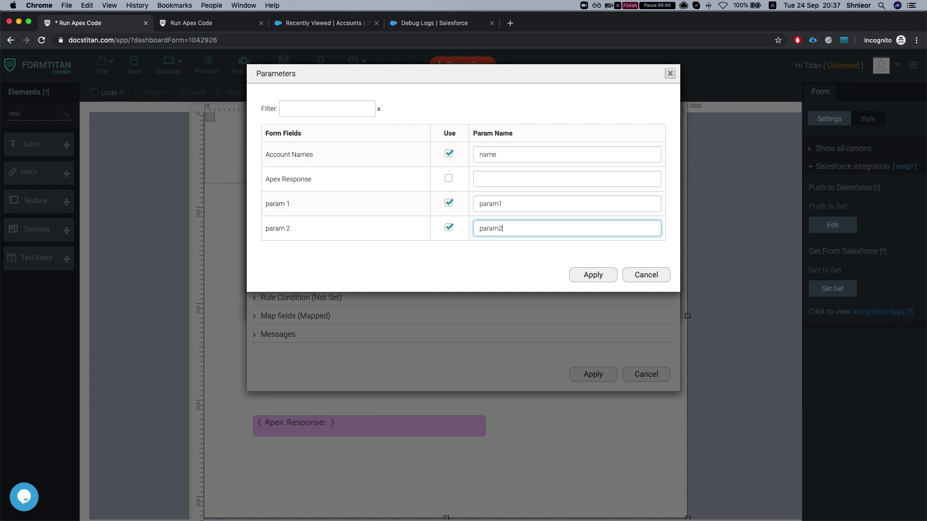
left_click(592, 275)
left_click(593, 374)
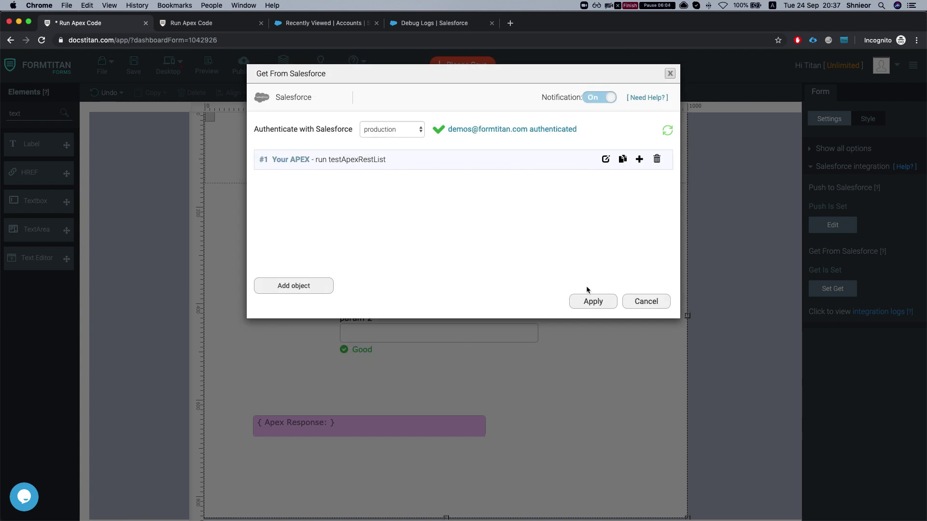
left_click(592, 300)
left_click(133, 61)
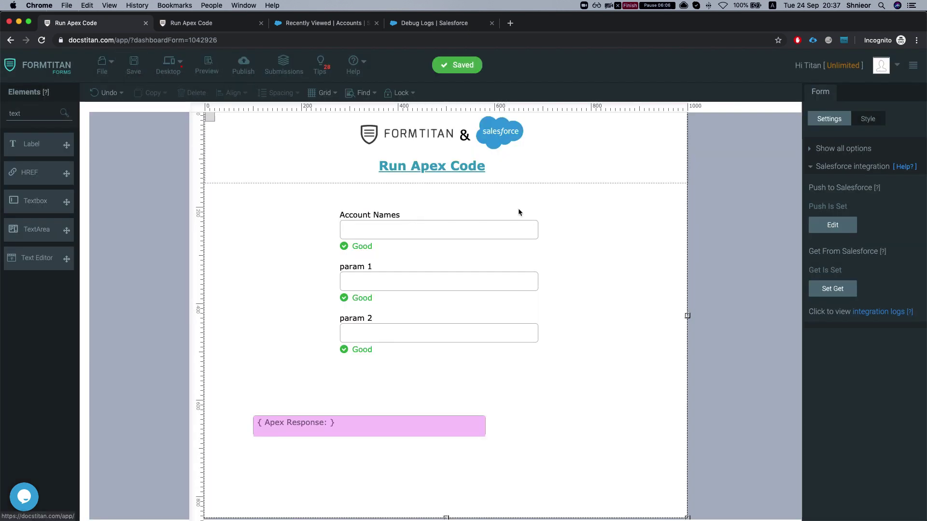
key("super+Tab")
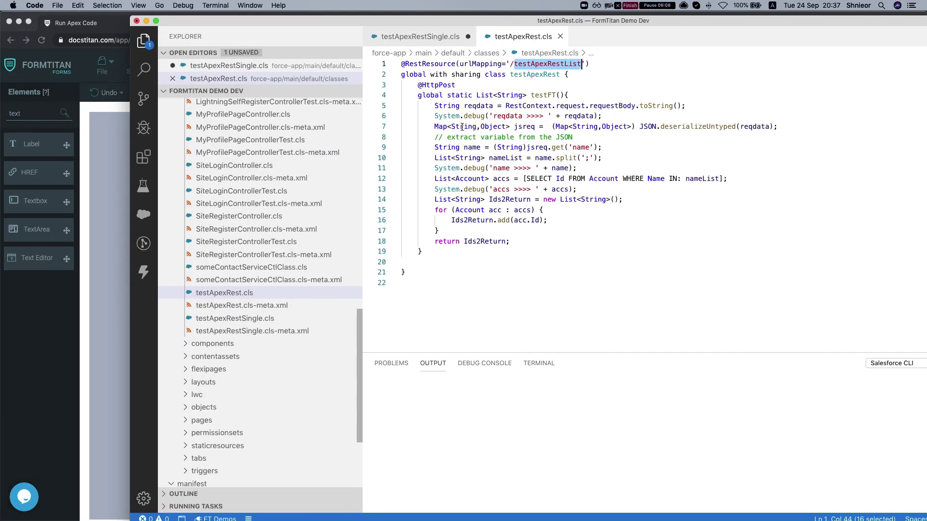
double_click(516, 115)
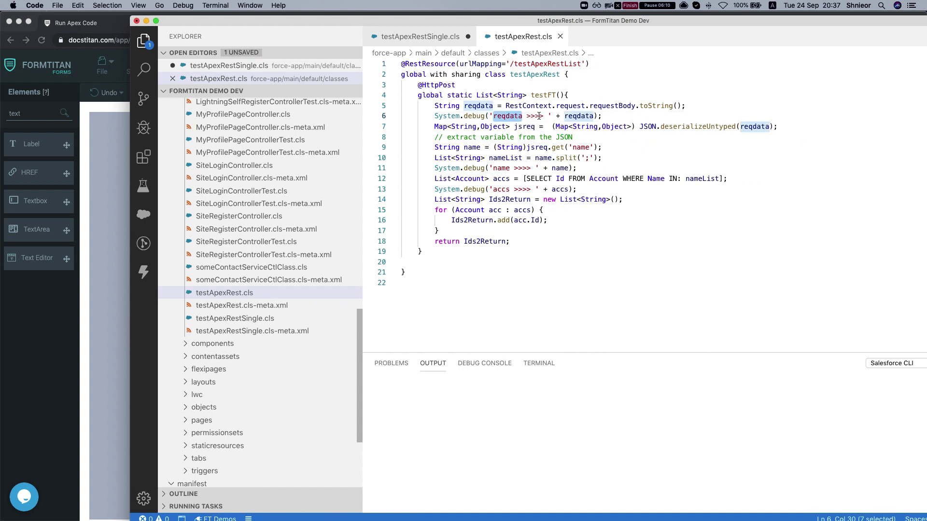
left_click_drag(493, 116, 543, 116)
key("super+Tab")
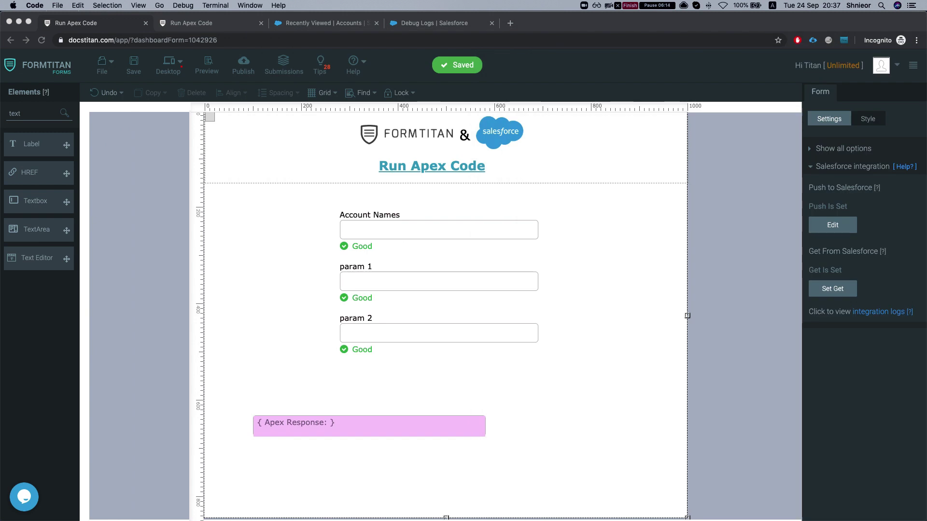
Reload the live form and fill in hello, param 11111 and param 22222.
left_click(193, 24)
key("super+r")
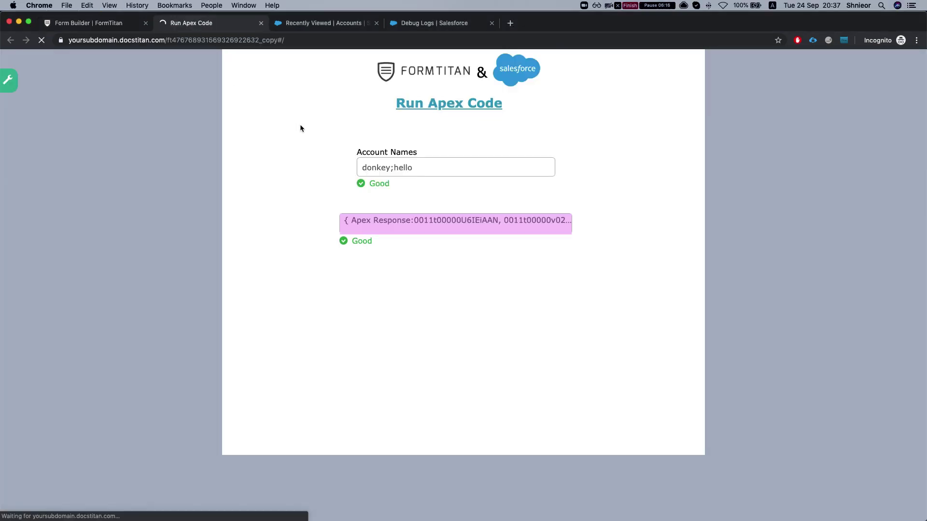
left_click(399, 172)
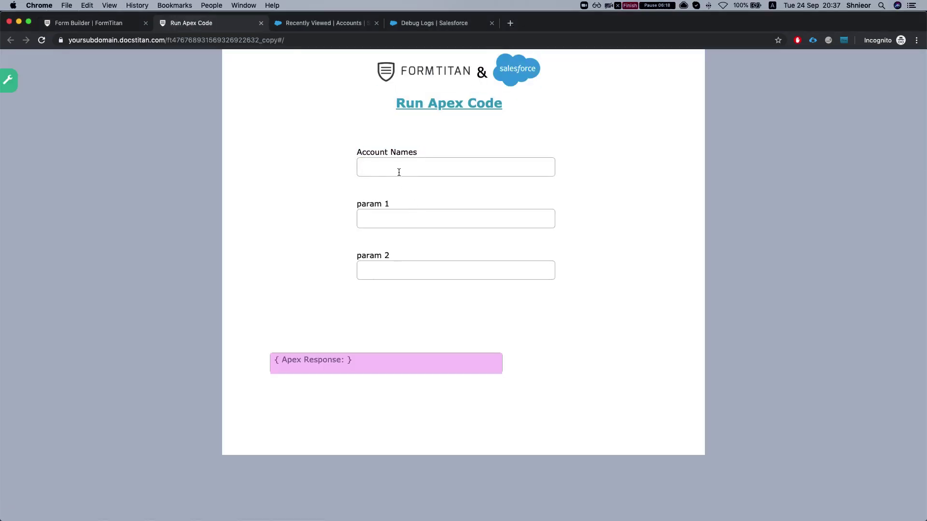
type("hello")
left_click(455, 182)
left_click(400, 219)
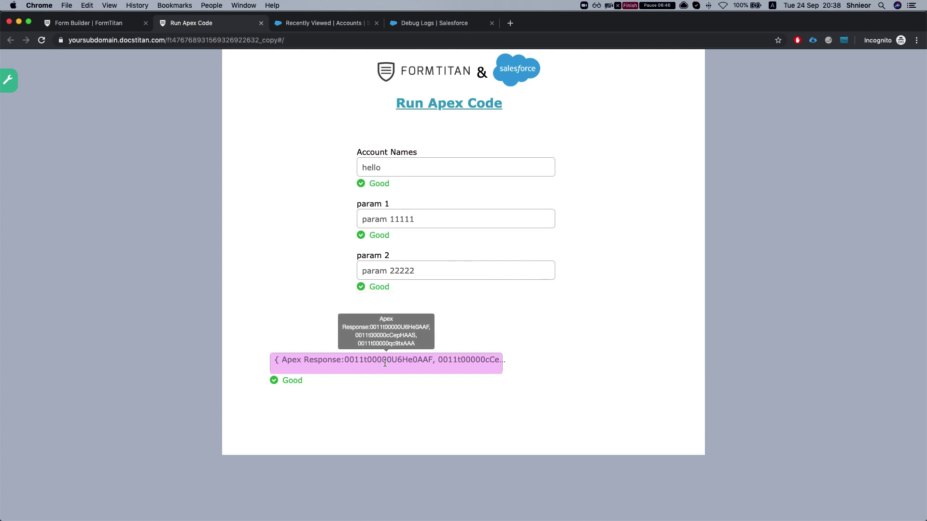
Inspect the account IDs returned in the Apex Response field.
left_click_drag(385, 363, 437, 365)
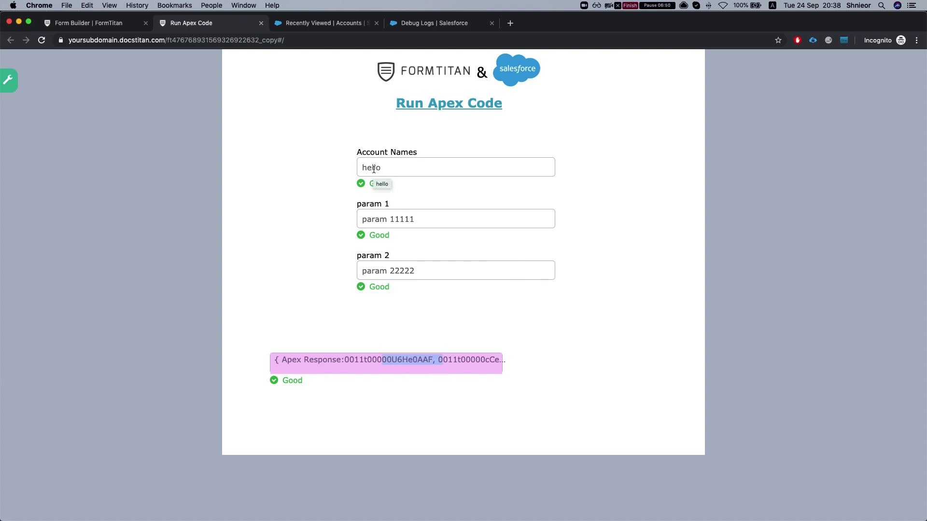
left_click(356, 164)
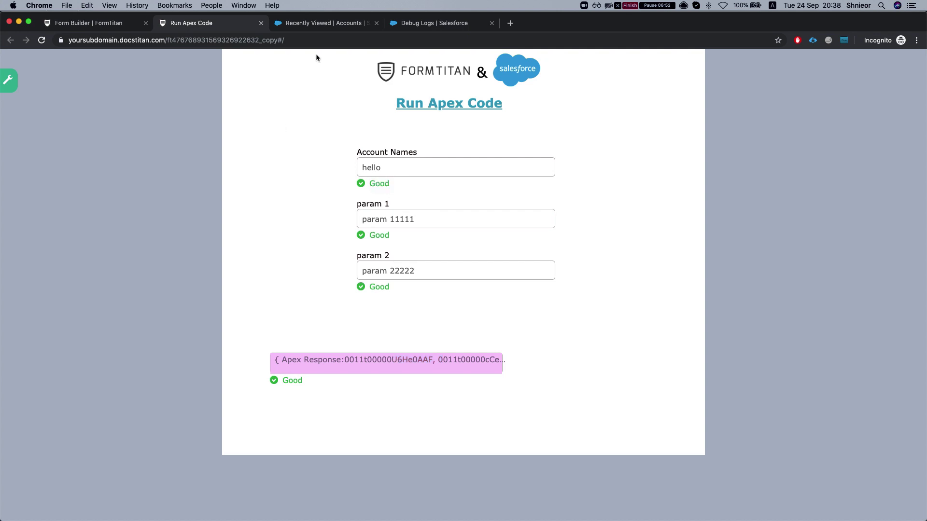
left_click(323, 24)
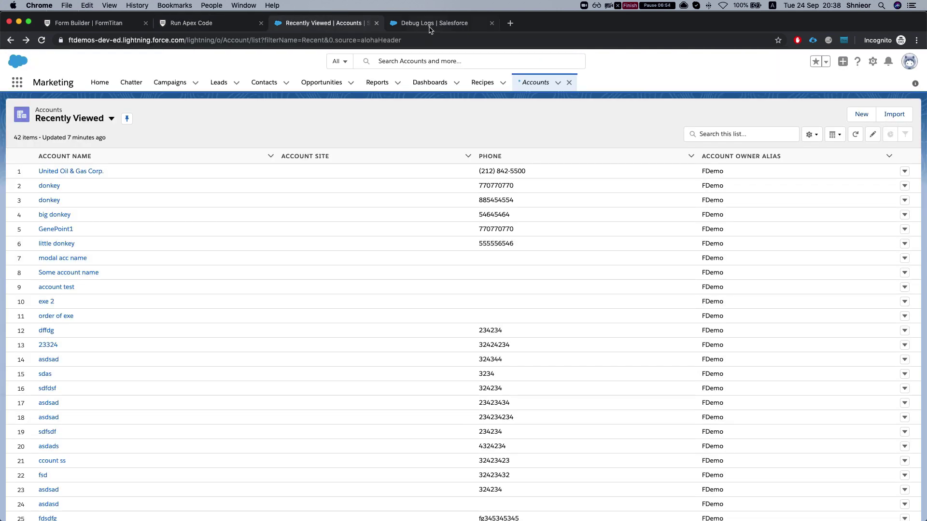
Open the newest Salesforce debug log and search it for 'reqdata >>>>'.
left_click(432, 24)
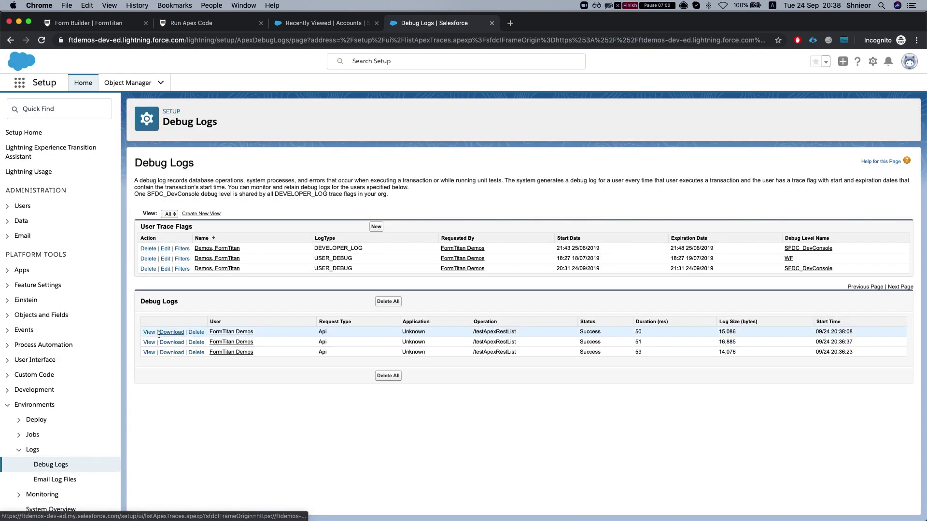
left_click(150, 334)
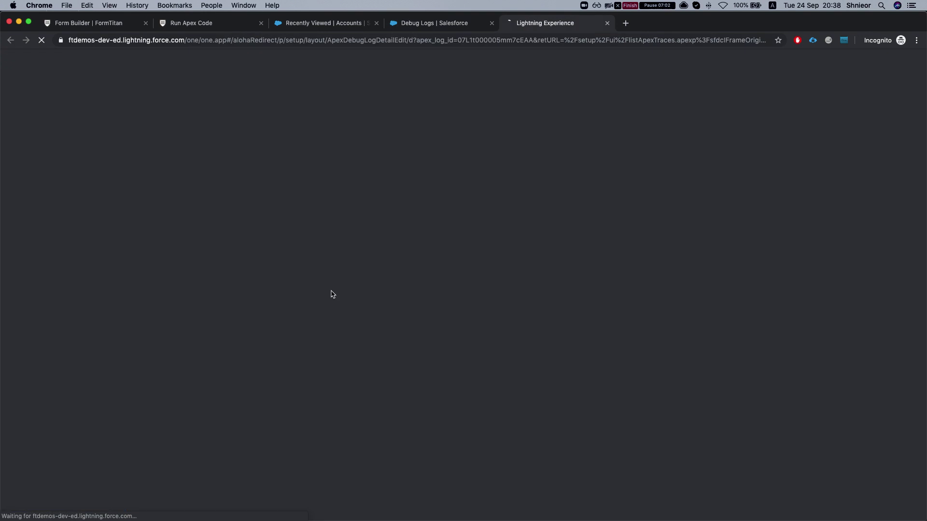
key("super+f")
type("reqdata >>>>")
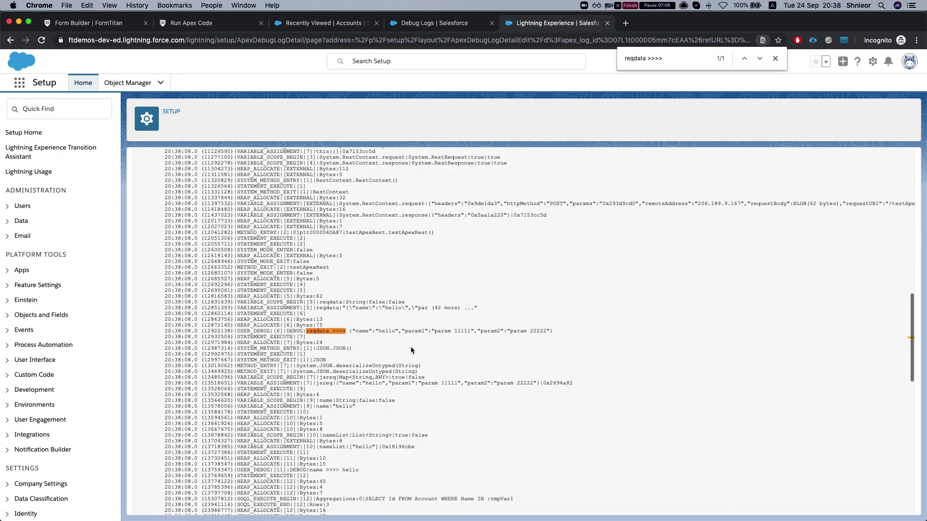
Check the reqdata JSON shows name hello, param1 param 11111 and param2 param 22222.
left_click_drag(351, 331, 554, 334)
left_click(358, 331)
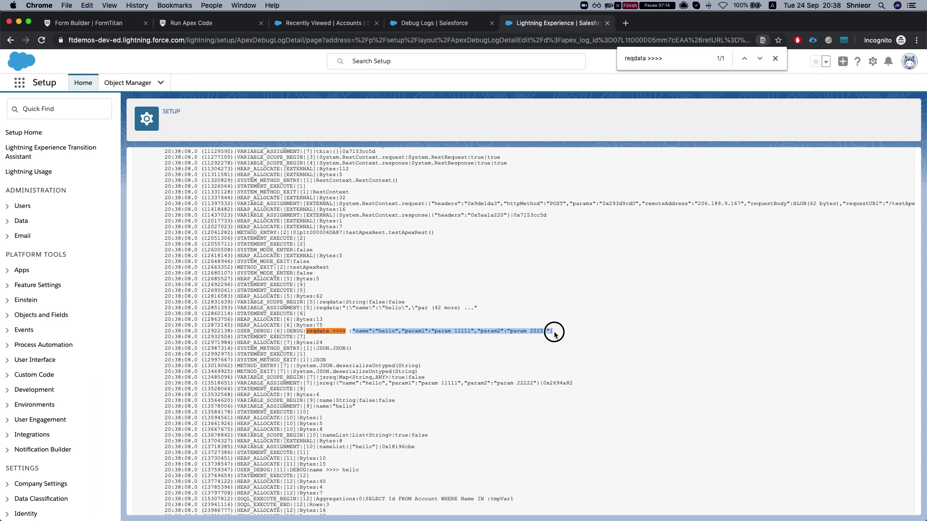
left_click(369, 332)
left_click_drag(352, 330, 363, 330)
scroll(373, 344, "down", 3)
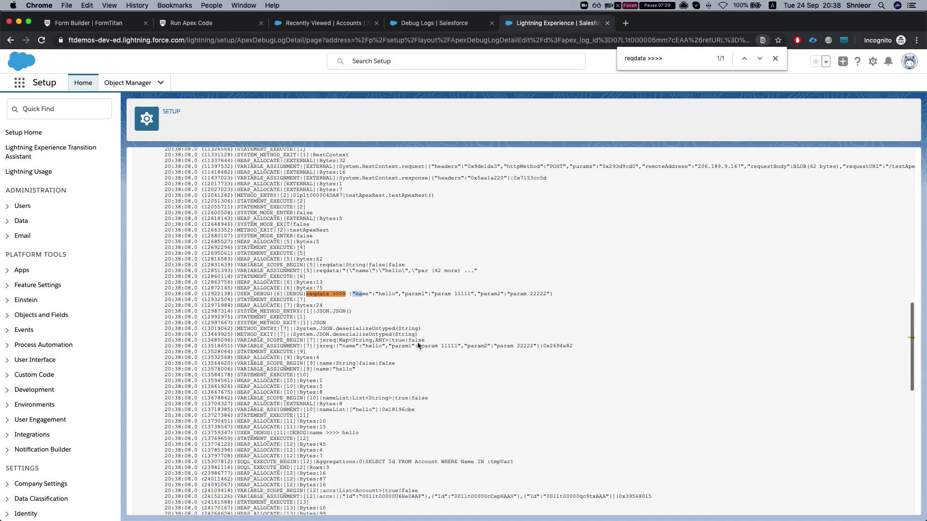
scroll(382, 287, "down", 1)
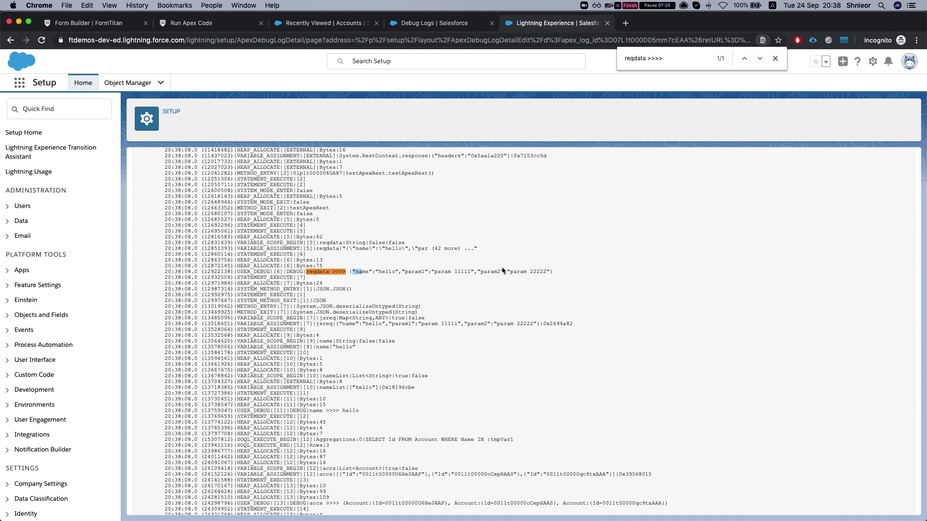
left_click_drag(553, 271, 355, 272)
left_click(360, 271)
scroll(380, 272, "down", 3)
scroll(355, 281, "up", 3)
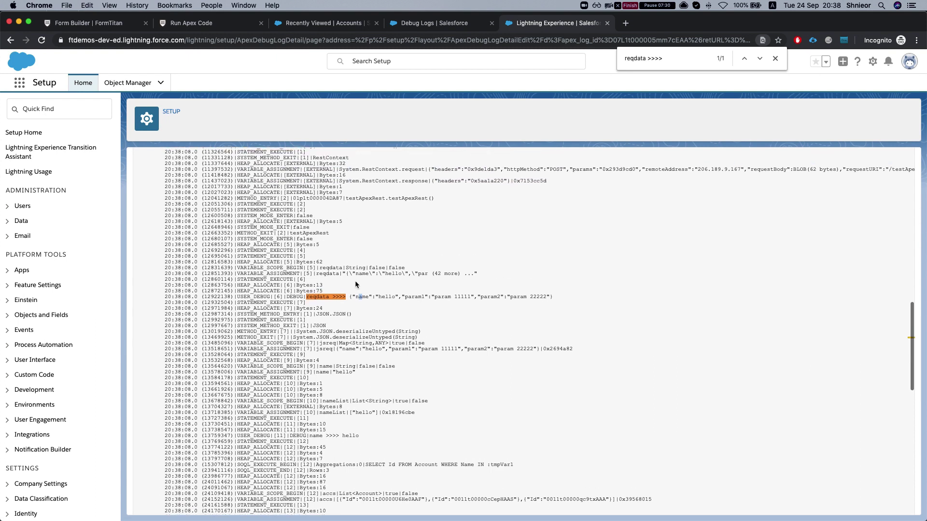
scroll(355, 283, "down", 1)
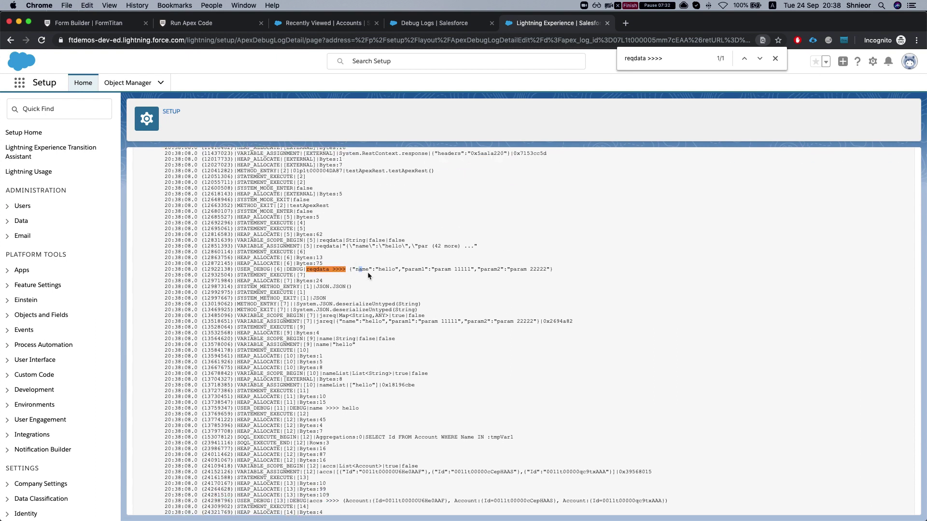
scroll(368, 280, "up", 5)
scroll(368, 280, "down", 2)
In the form builder, delete the param 1 and param 2 fields and move Apex Response up.
left_click(191, 23)
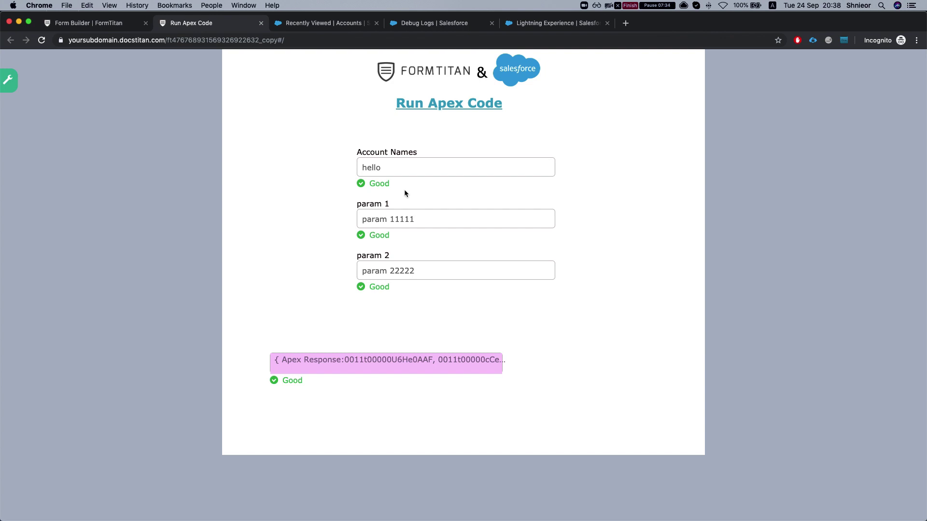
left_click(99, 24)
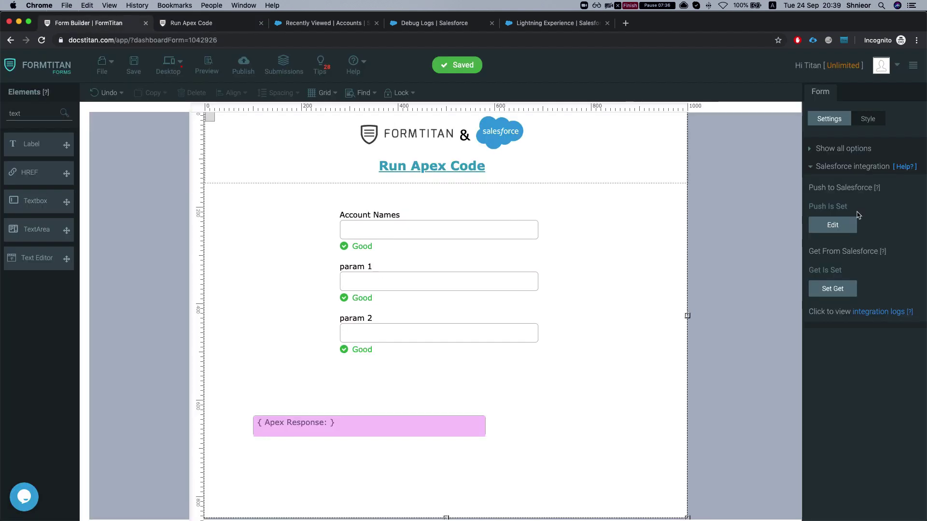
left_click(840, 291)
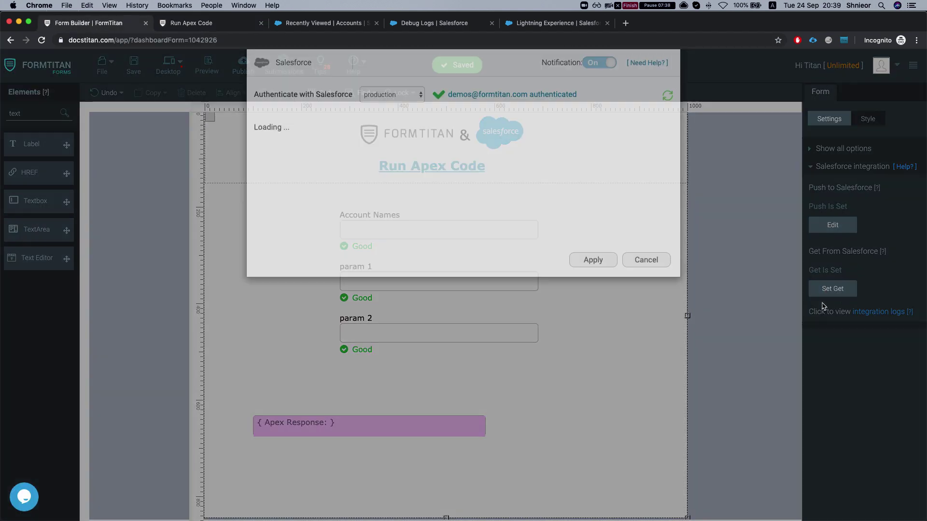
left_click(633, 302)
left_click(429, 330)
left_click(388, 285, "shift")
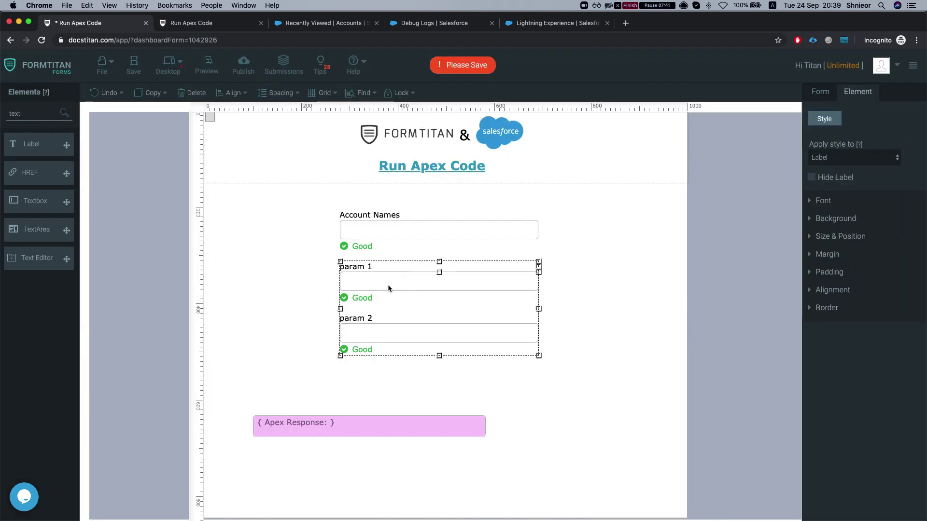
left_click(183, 93)
left_click_drag(364, 426, 319, 398)
left_click(358, 354)
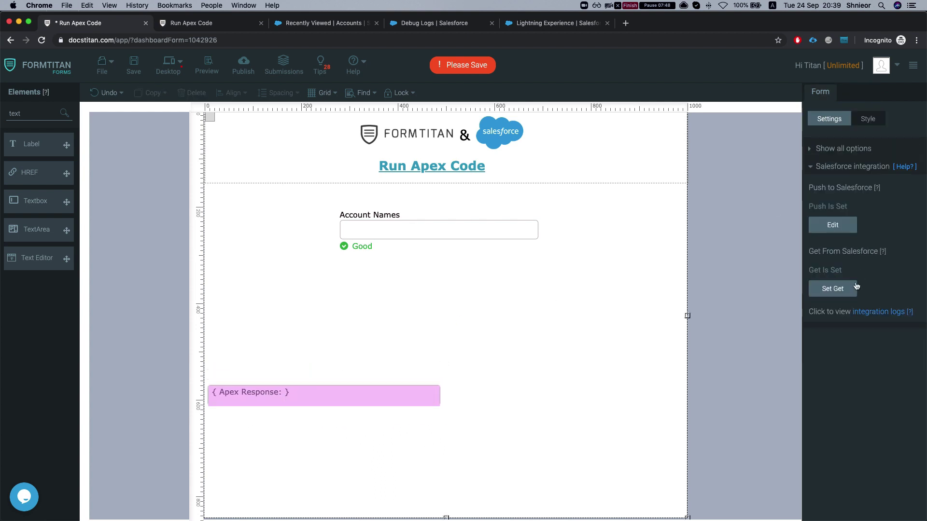
Re-confirm the Apex action's parameters and field mapping, apply, and save the form.
left_click(828, 291)
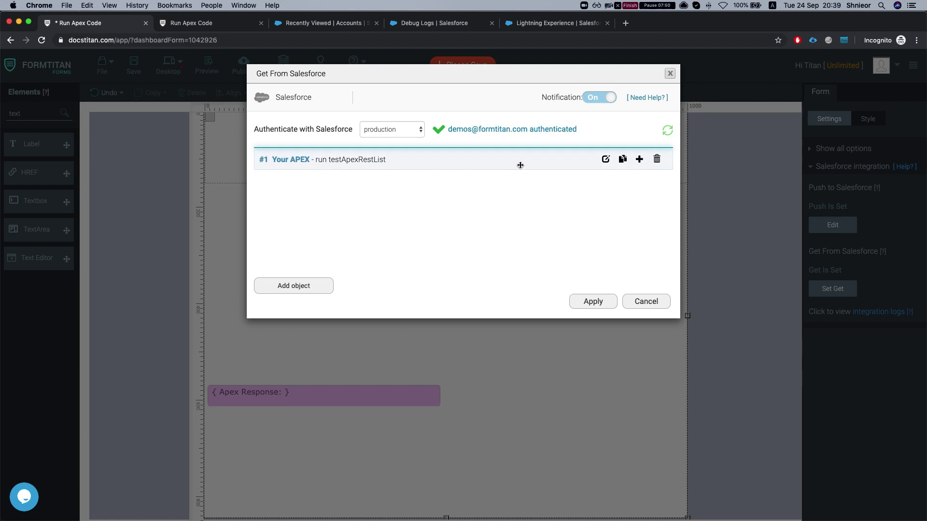
left_click(306, 251)
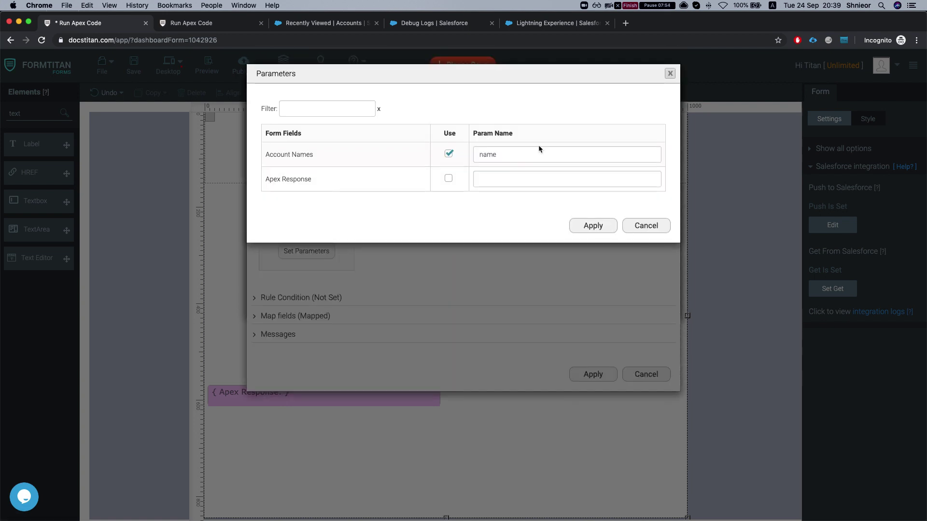
left_click(589, 226)
left_click(593, 374)
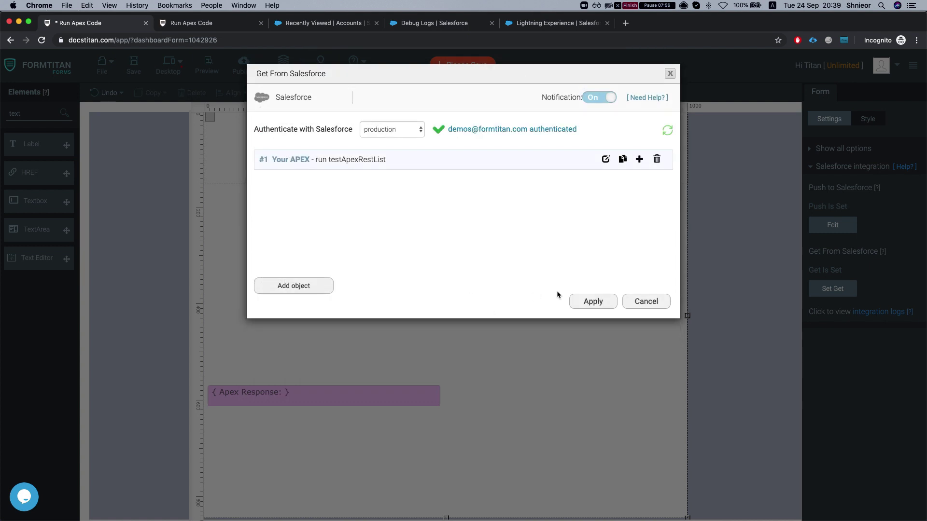
left_click(593, 302)
key("super+s")
Reload the live form, submit the test entry, and inspect the returned account IDs.
key("super+2")
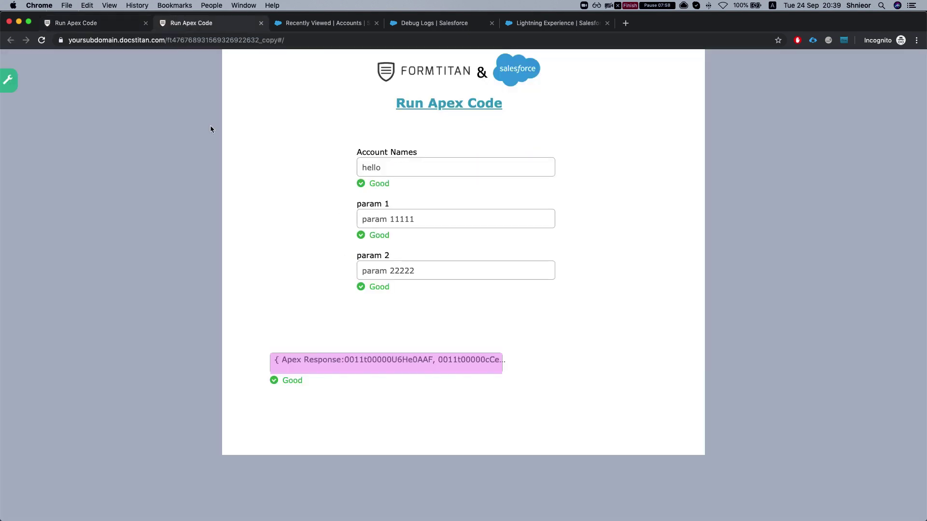
key("super+r")
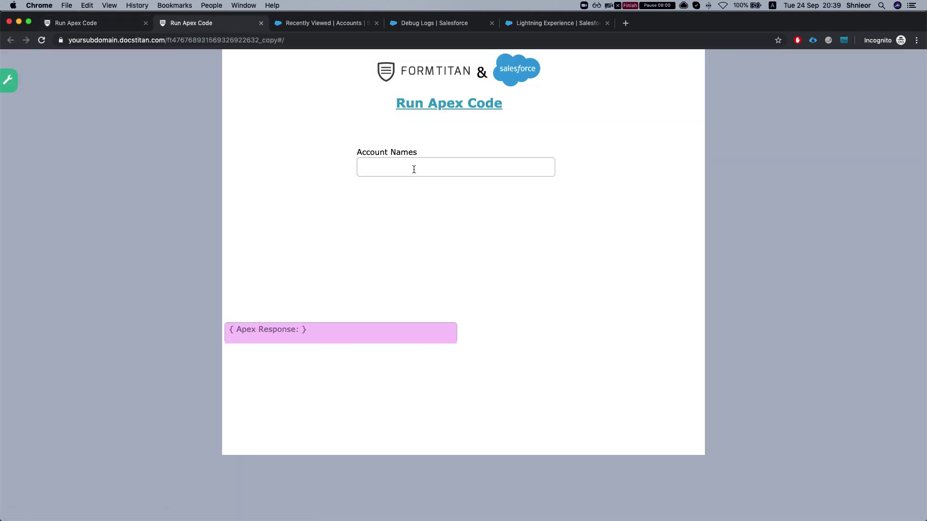
left_click(428, 246)
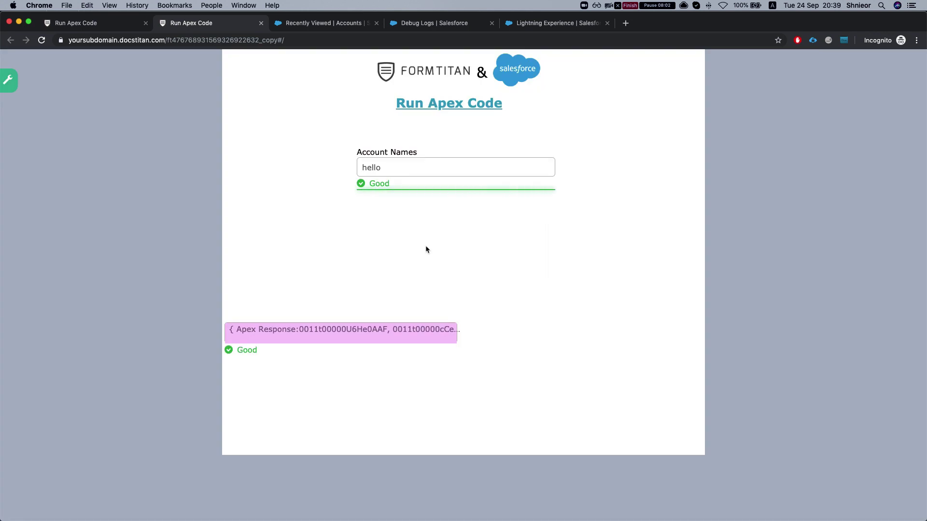
left_click_drag(302, 329, 435, 328)
left_click(366, 333)
double_click(366, 333)
left_click(423, 330)
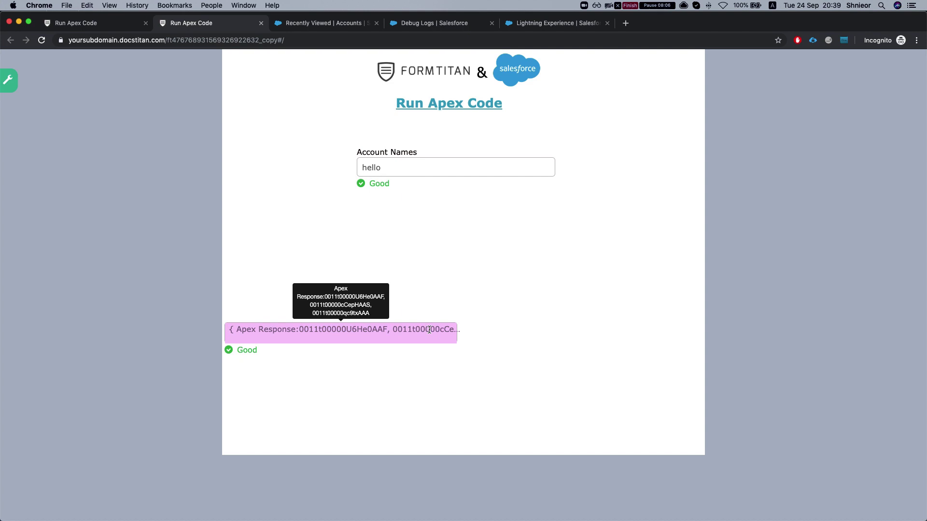
Back in the form builder, search the elements list for 'sec'.
left_click(99, 23)
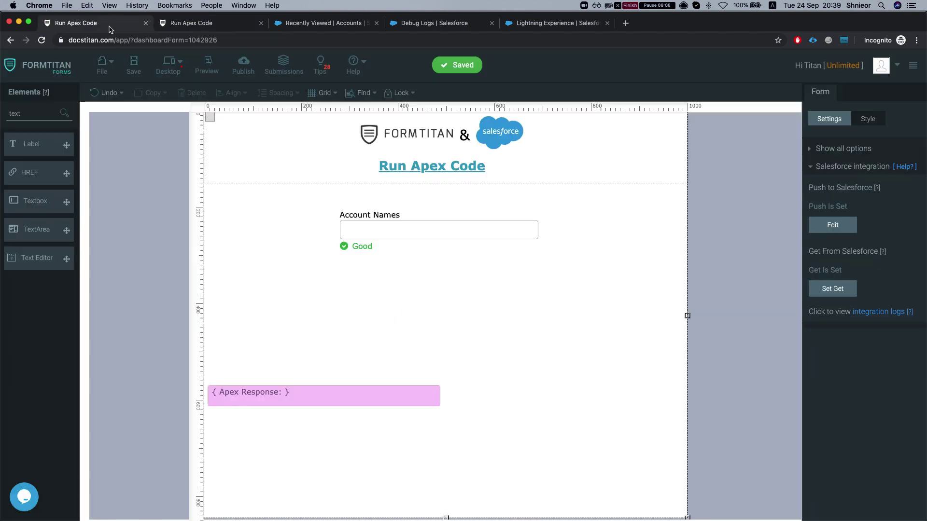
double_click(30, 113)
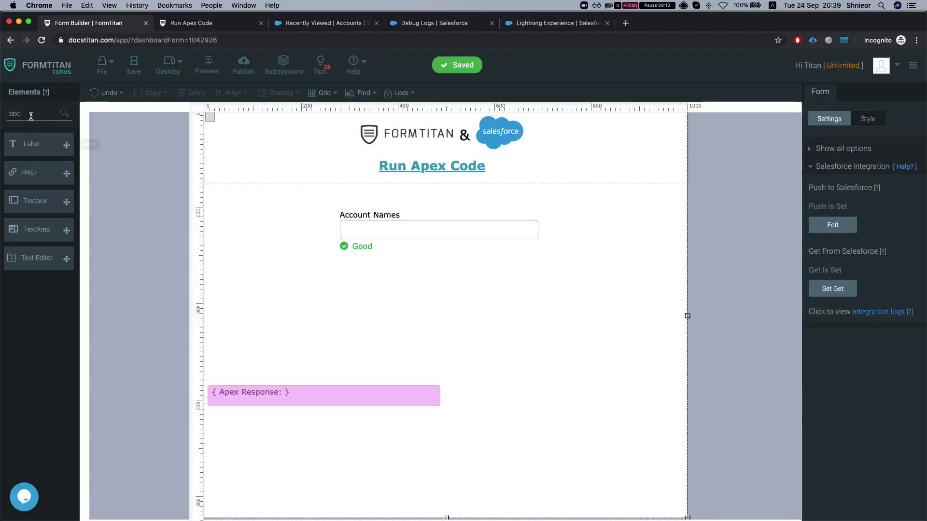
type("se")
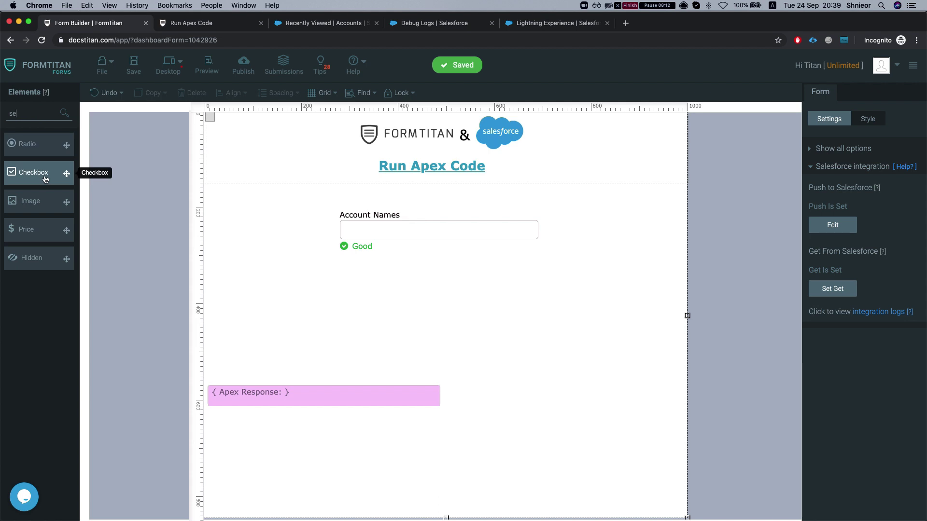
type("c")
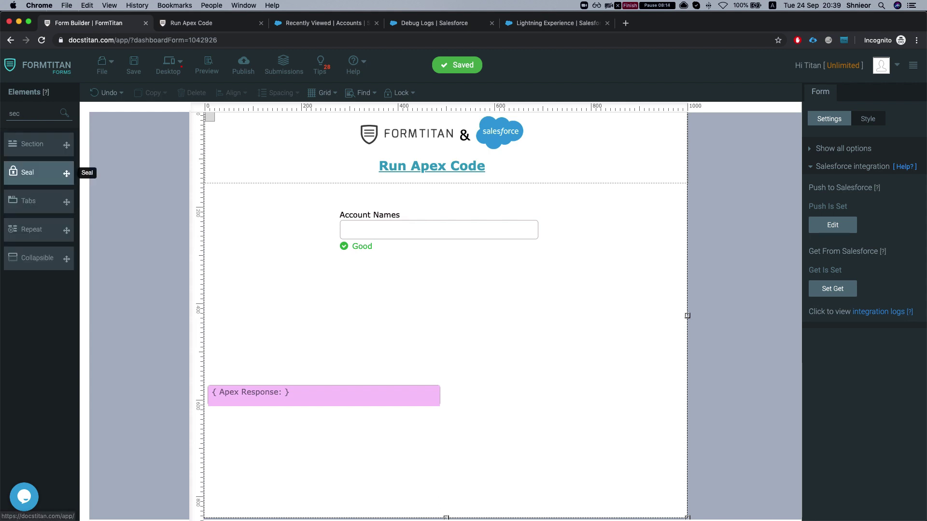
Add a grey Section below Account Names, enlarge it, and move Apex Response beneath it.
left_click_drag(20, 175, 399, 324)
left_click_drag(436, 365, 539, 379)
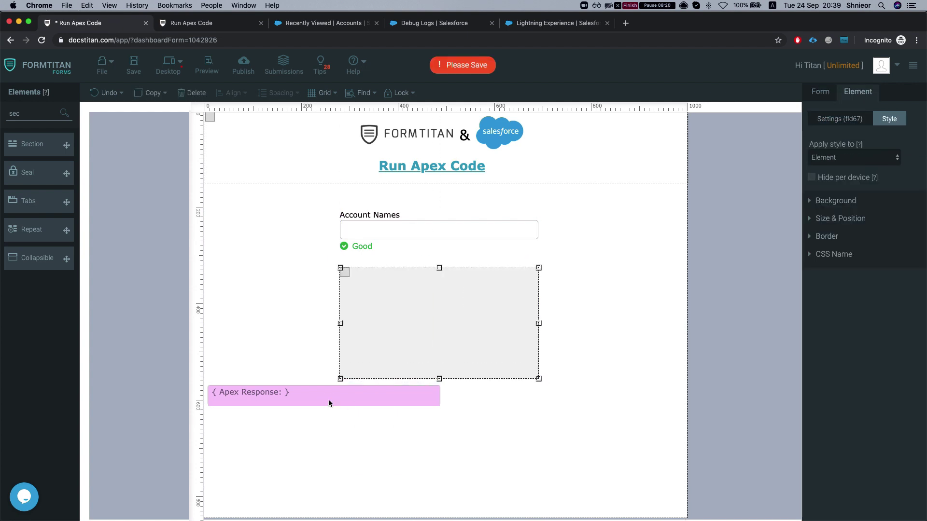
left_click(293, 400)
left_click_drag(293, 400, 292, 438)
Place a Textbox labelled Account Name inside the section.
double_click(33, 116)
type("in")
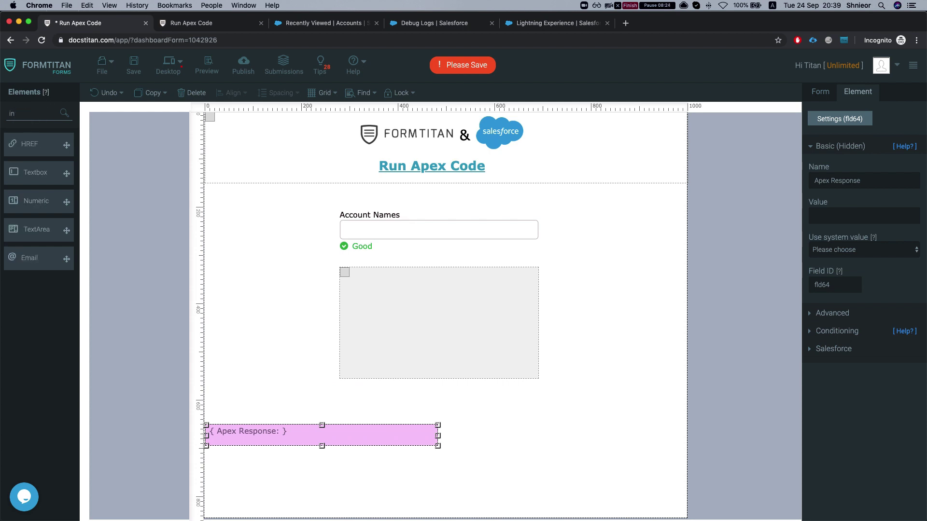
left_click_drag(36, 172, 394, 293)
type("Ac")
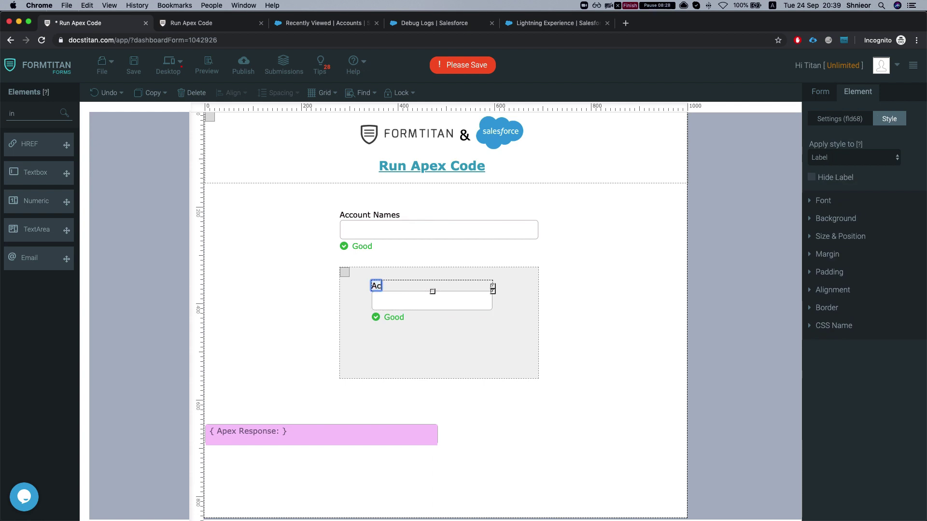
type("count Name")
left_click(421, 305)
Duplicate Account Name as Account Phone and make the section taller to fit it.
left_click(421, 305)
key("super+c")
key("super+v")
mouse_move(425, 320)
left_mouse_down()
mouse_move(403, 347)
mouse_move(410, 331)
left_mouse_up()
double_click(410, 330)
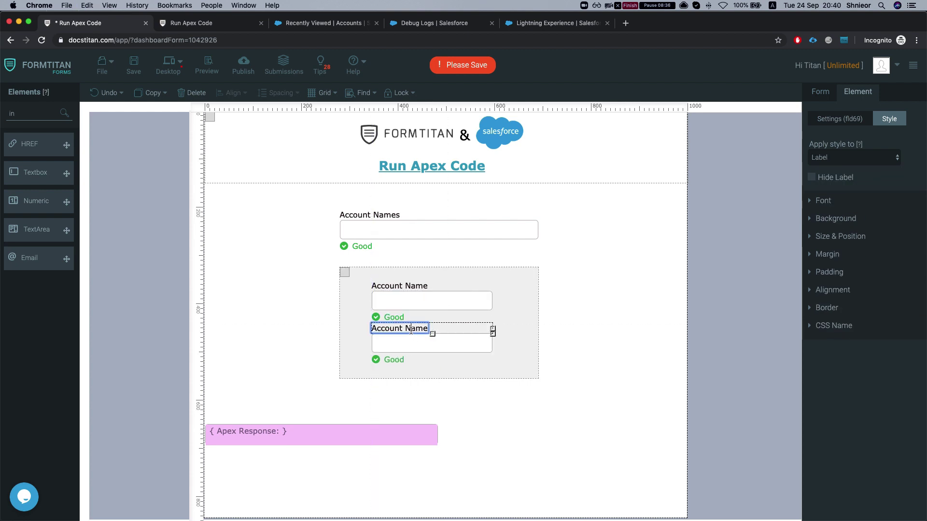
key("BackSpace")
key("BackSpace")
key("BackSpace")
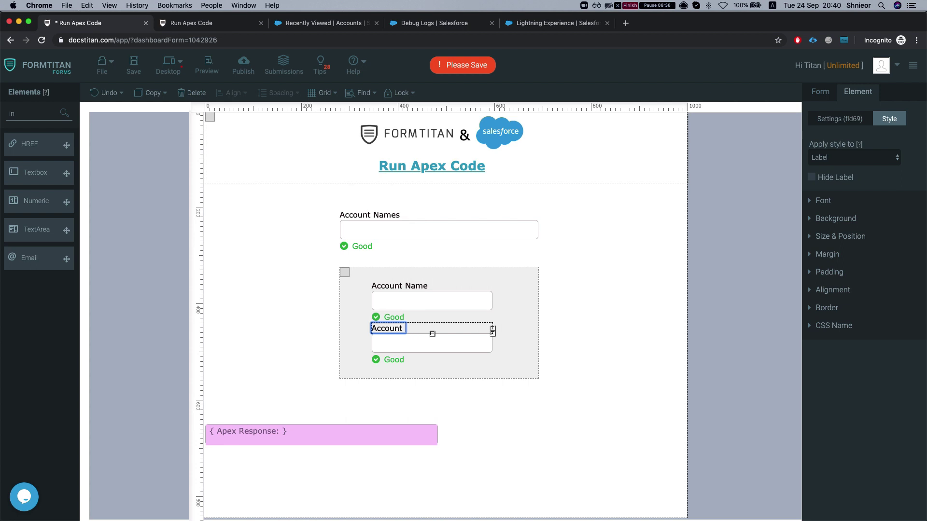
type("Phone")
left_click(502, 374)
left_click_drag(539, 379, 539, 408)
left_click_drag(427, 343, 398, 392)
Duplicate again as Account Street Address, grow the section, and push Apex Response lower.
key("ctrl+c")
key("ctrl+v")
left_click(523, 407)
left_click_drag(538, 408, 539, 424)
left_click_drag(388, 440, 386, 490)
left_click_drag(424, 381, 419, 392)
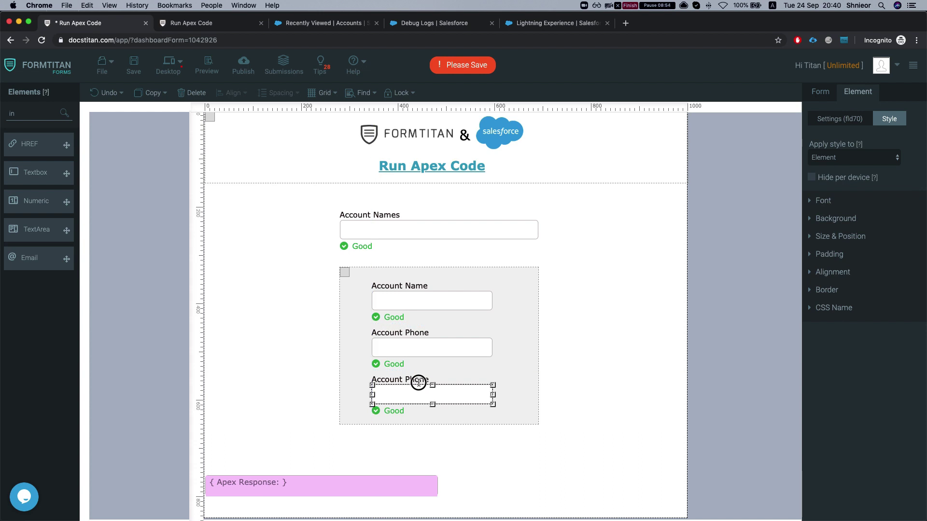
left_click(418, 380)
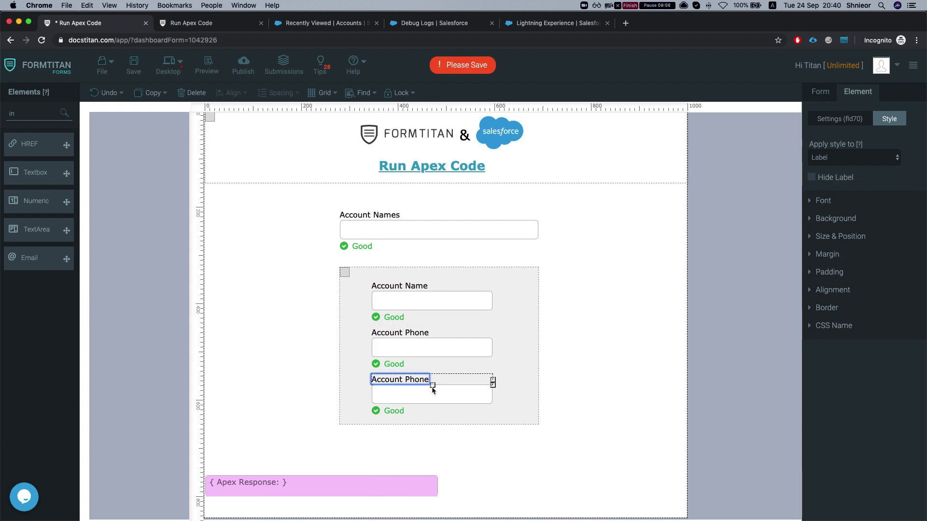
type("Street Address")
left_click(587, 306)
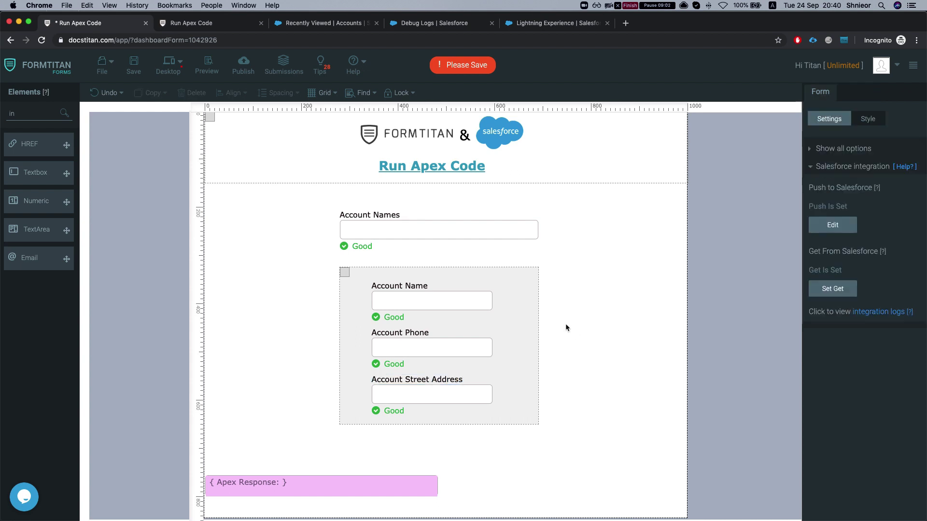
Add a new Account object lookup in Get From Salesforce with comment 'get acco'.
left_click(811, 295)
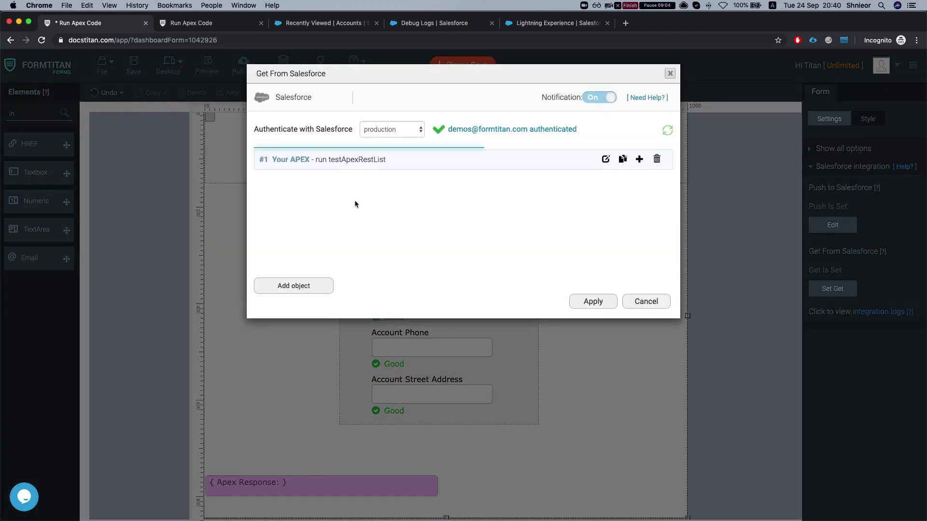
left_click(304, 287)
left_click(316, 133)
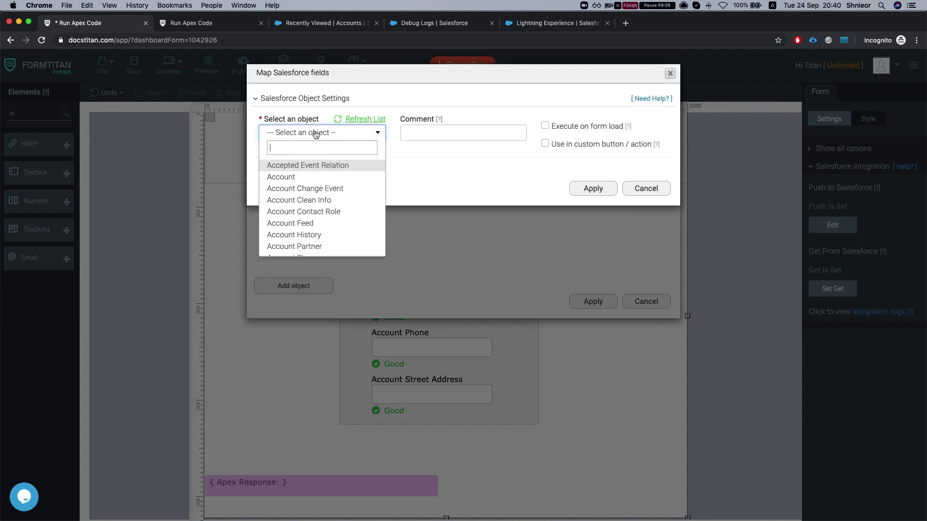
left_click(302, 178)
left_click(405, 134)
type("get accounts from apex resul")
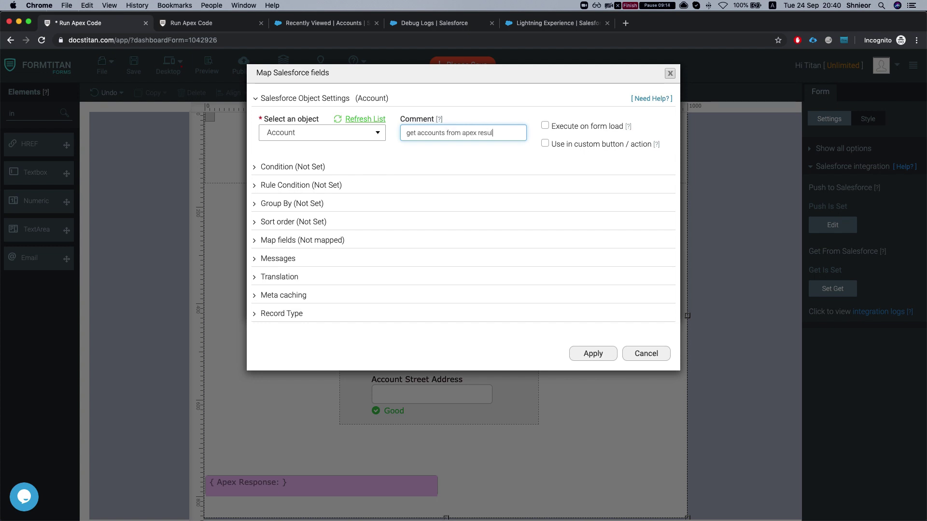
Start the lookup condition on Account ID with the IN comparison.
left_click(292, 167)
left_click(314, 235)
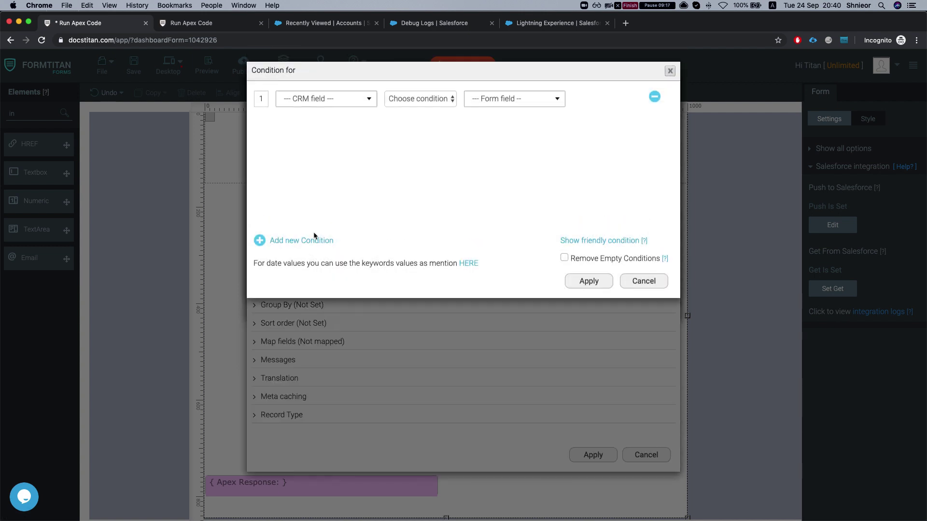
left_click(333, 102)
type("acc")
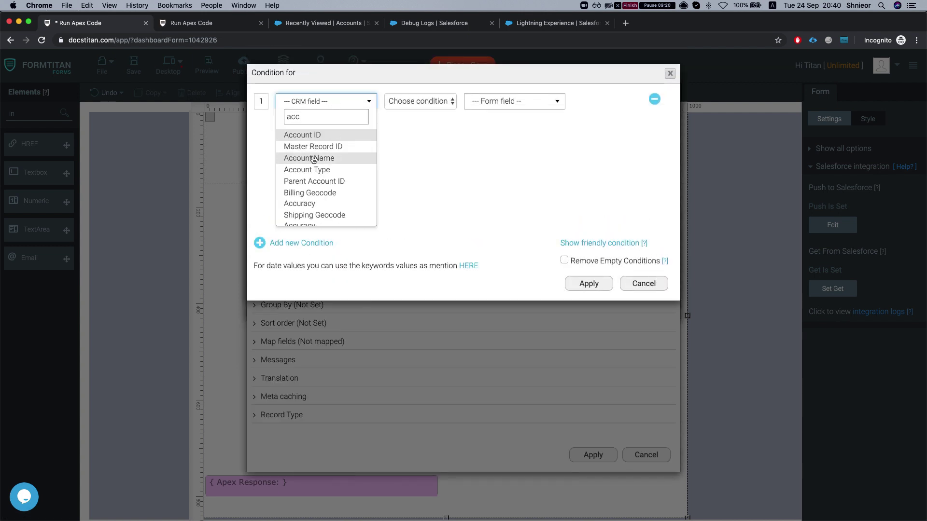
left_click(303, 136)
left_click(418, 101)
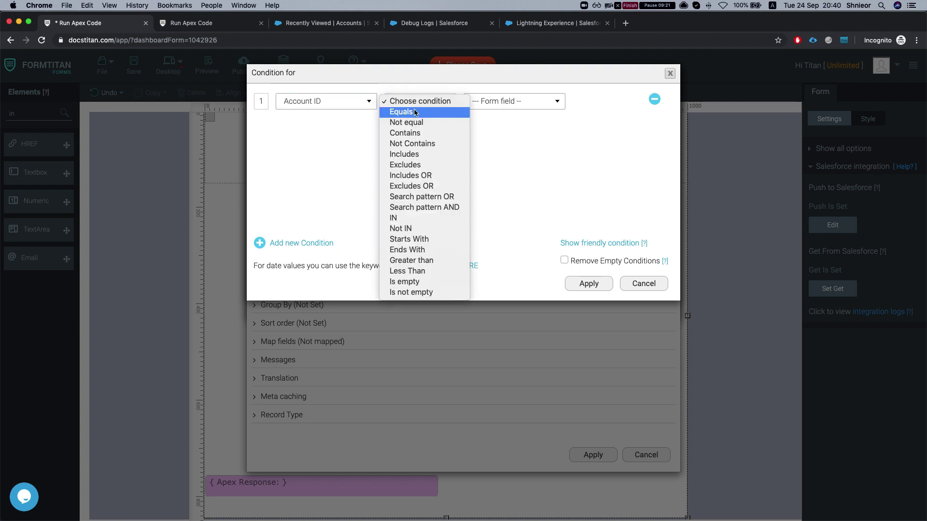
key("Return")
key("Down")
key("Down")
key("Down")
key("Down")
key("Down")
key("Down")
key("Down")
key("Down")
key("Down")
key("Down")
key("Down")
key("Return")
Compare against the Apex Response field, apply it, and take all matching records.
left_click(488, 102)
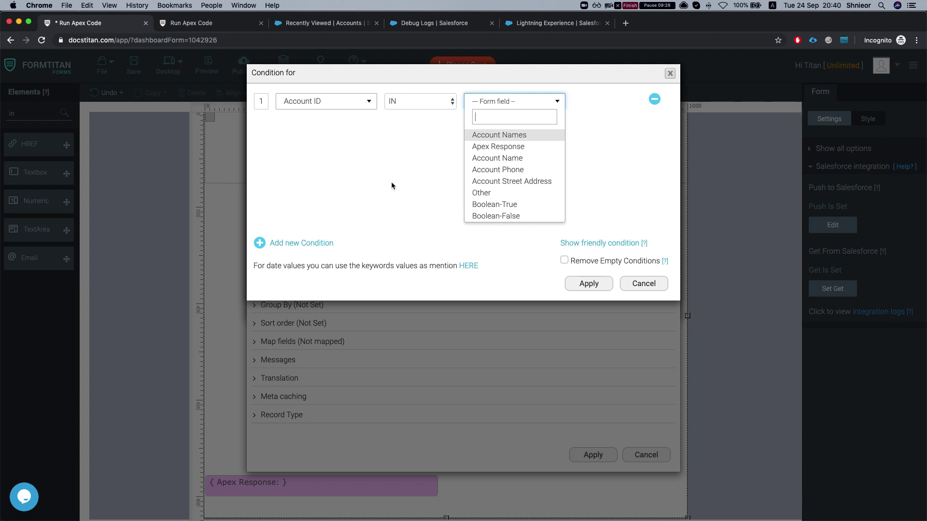
type("apex")
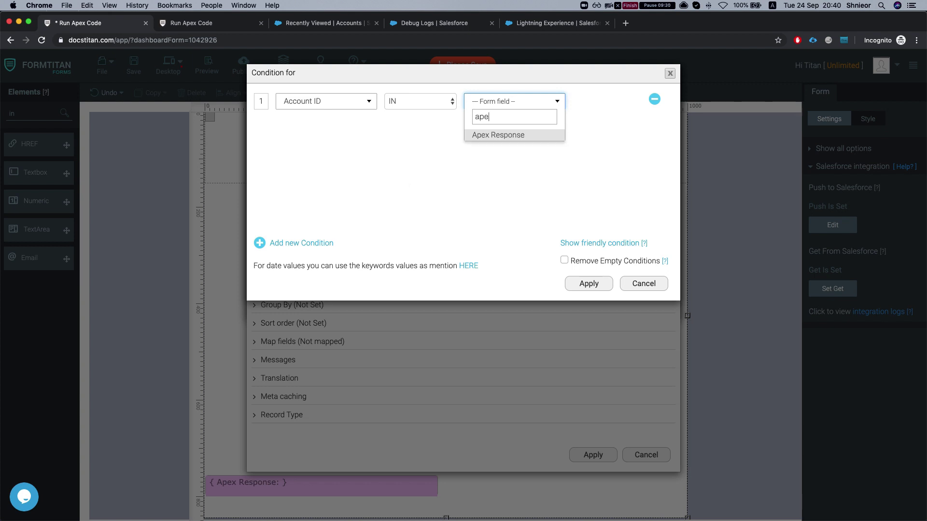
key("Return")
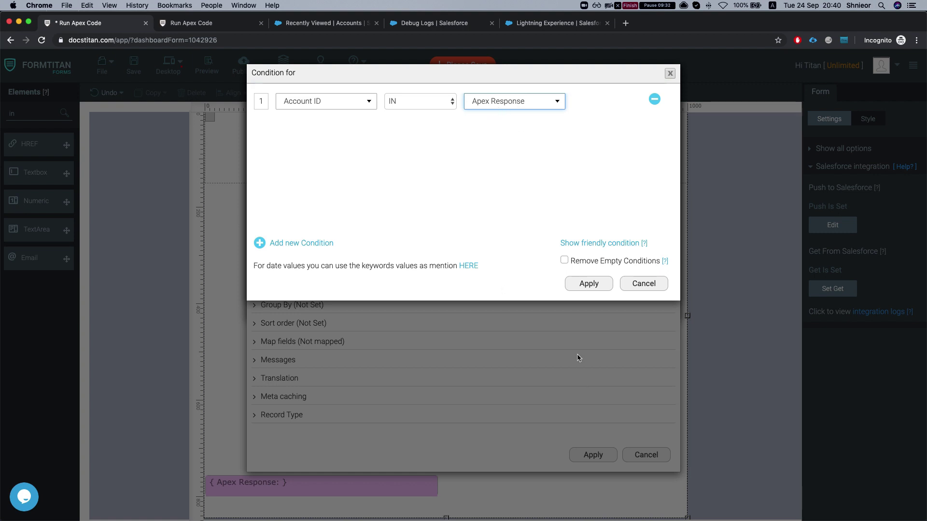
left_click(583, 285)
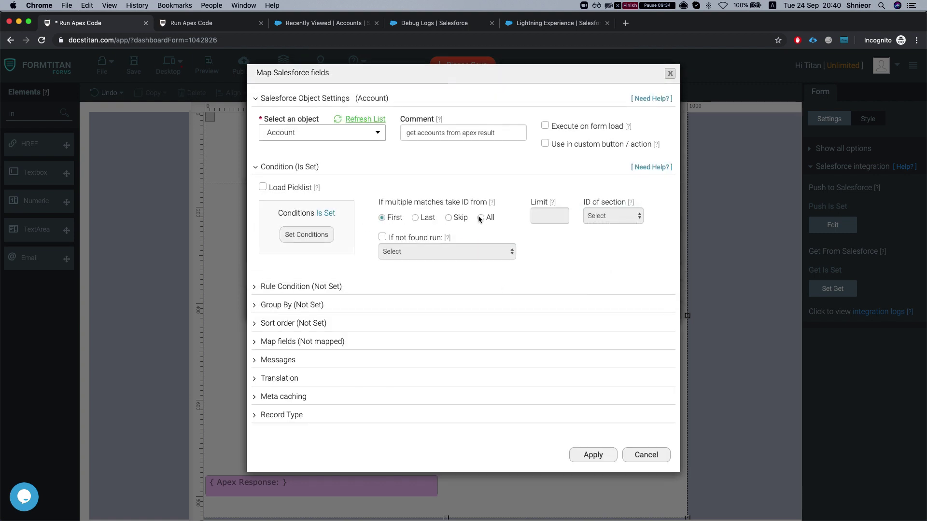
left_click(481, 218)
left_click(557, 216)
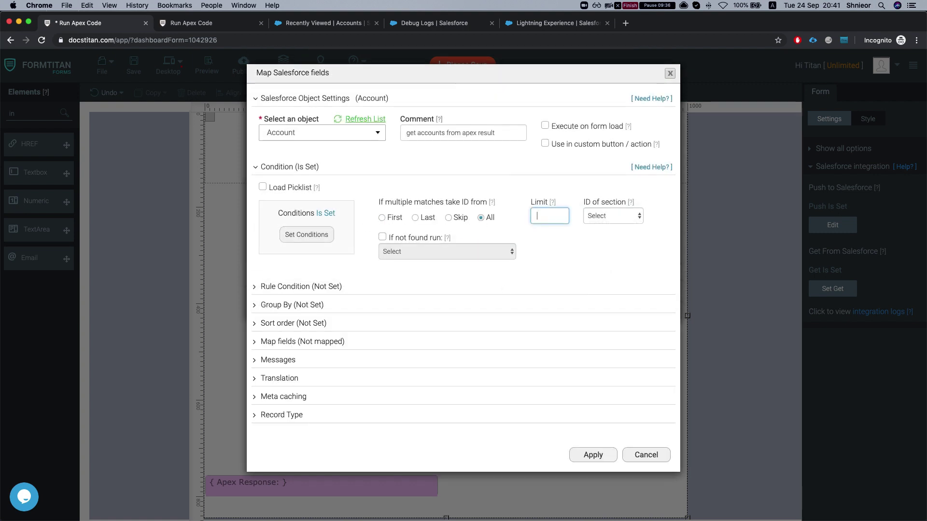
Map the Account Phone field to Account Phone and Account Name to Account Name.
left_click(272, 344)
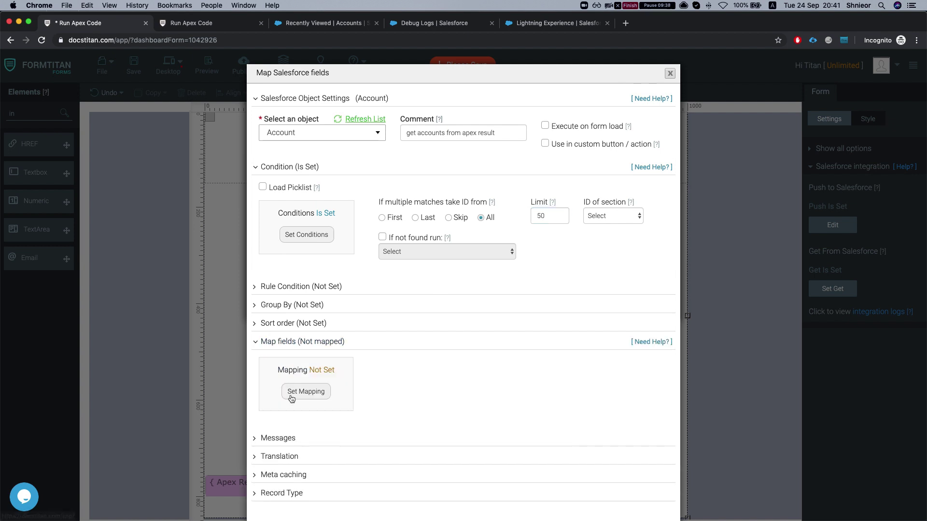
left_click(300, 389)
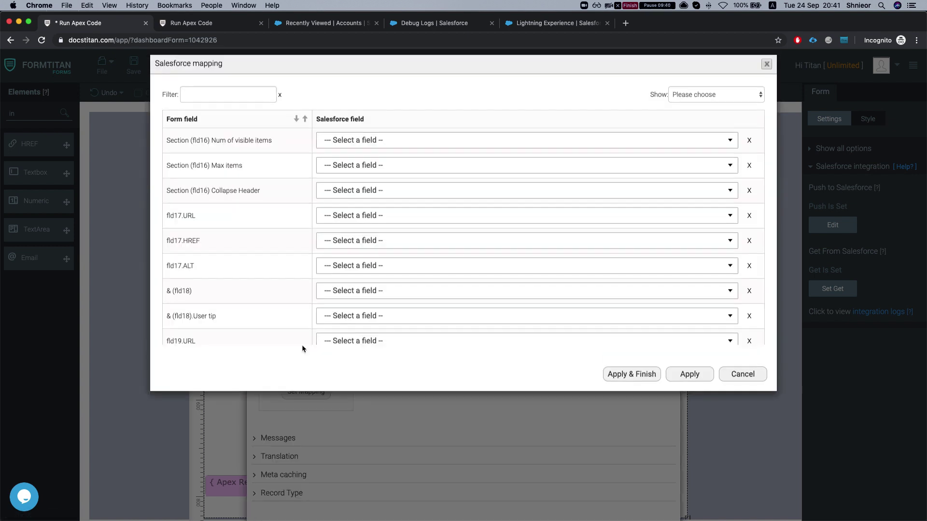
scroll(255, 189, "down", 15)
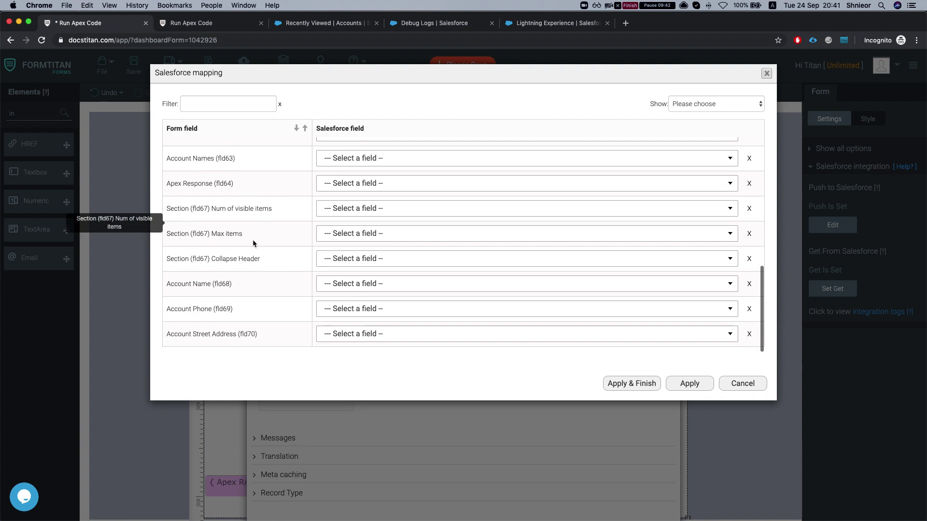
left_click(373, 308)
type("acco")
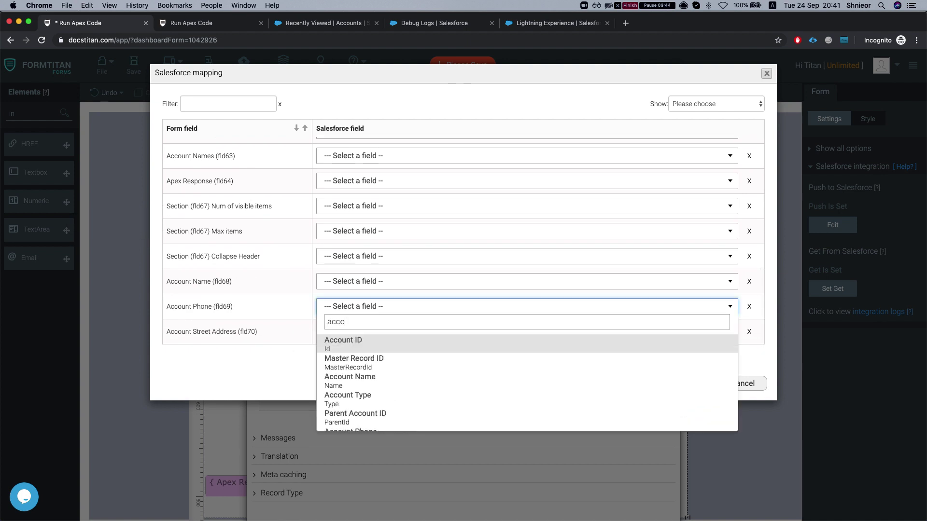
type("u")
key("BackSpace")
key("BackSpace")
key("BackSpace")
key("BackSpace")
key("BackSpace")
type("pho")
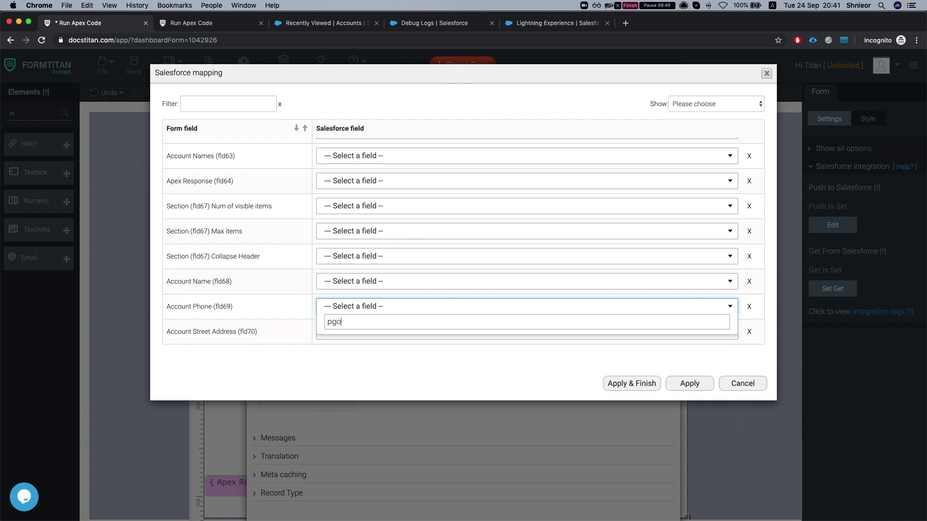
key("Return")
left_click(362, 281)
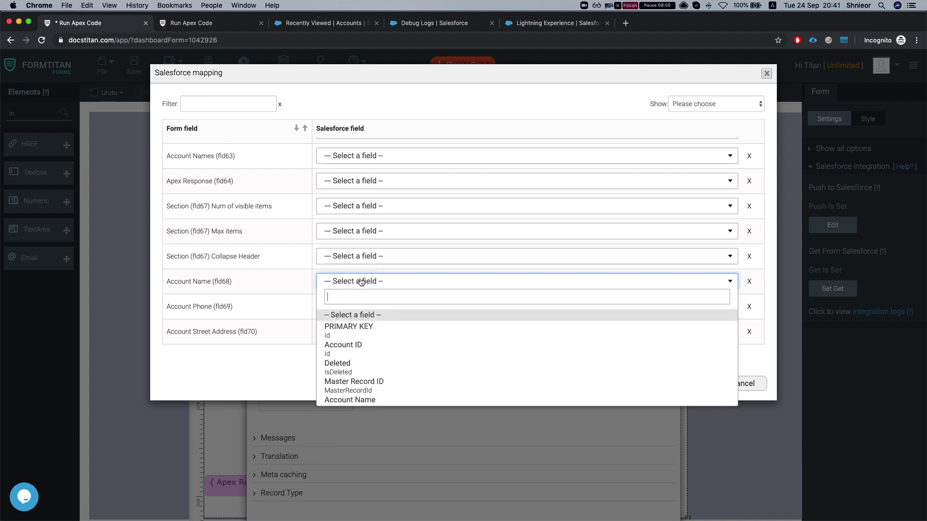
type("name")
key("Return")
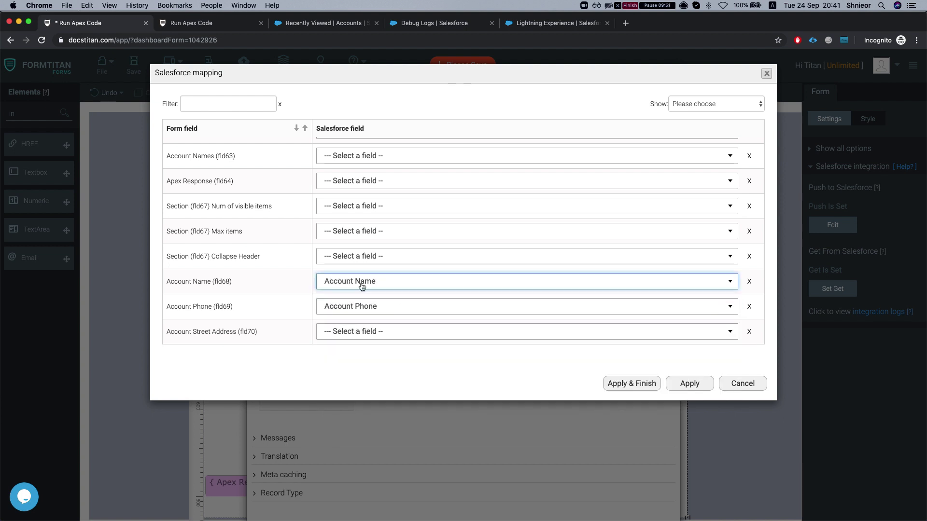
Map Account Street Address to Shipping Street and apply the mapping.
left_click(366, 332)
type("str")
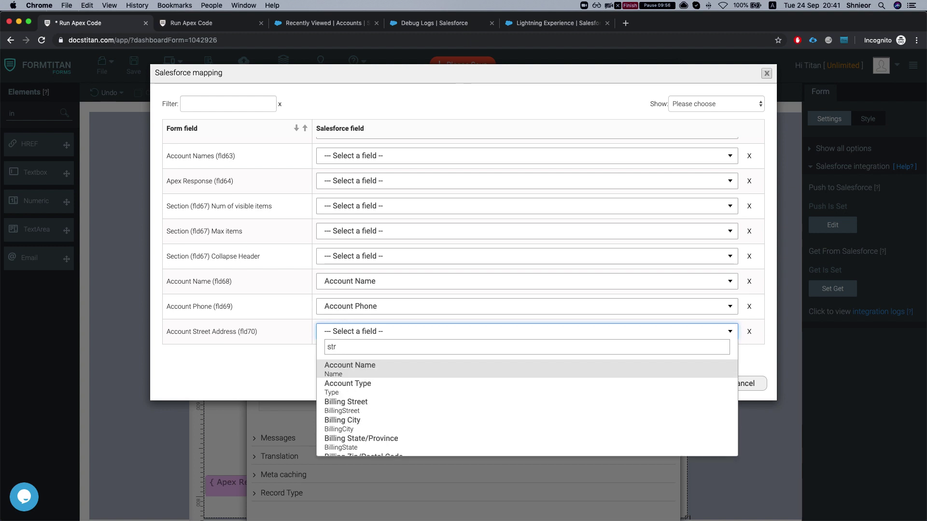
key("Down")
key("Down")
key("Down")
key("BackSpace")
key("BackSpace")
key("BackSpace")
type("shi")
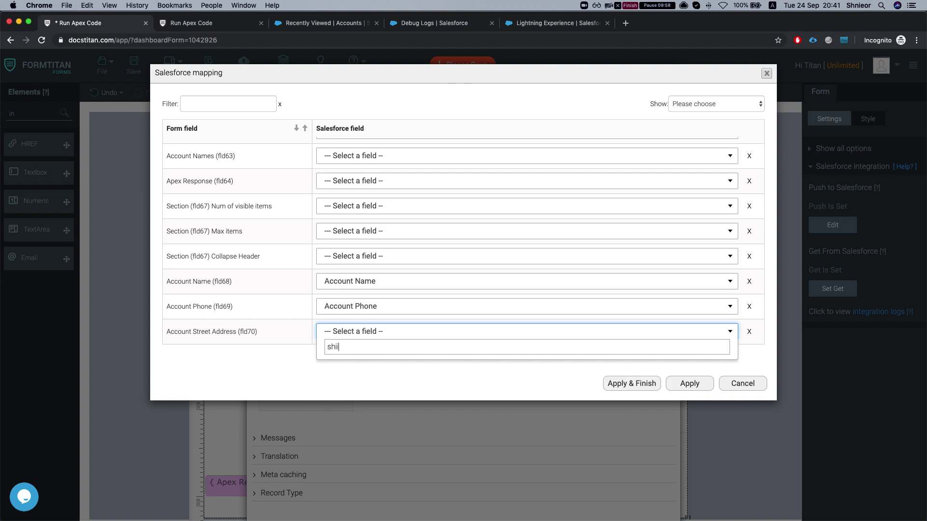
key("BackSpace")
key("BackSpace")
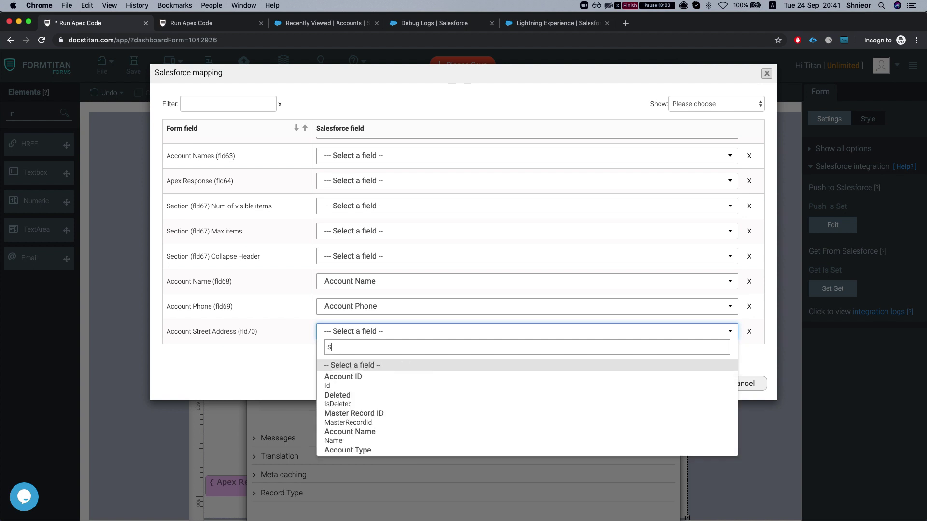
type("tree")
key("Down")
key("Down")
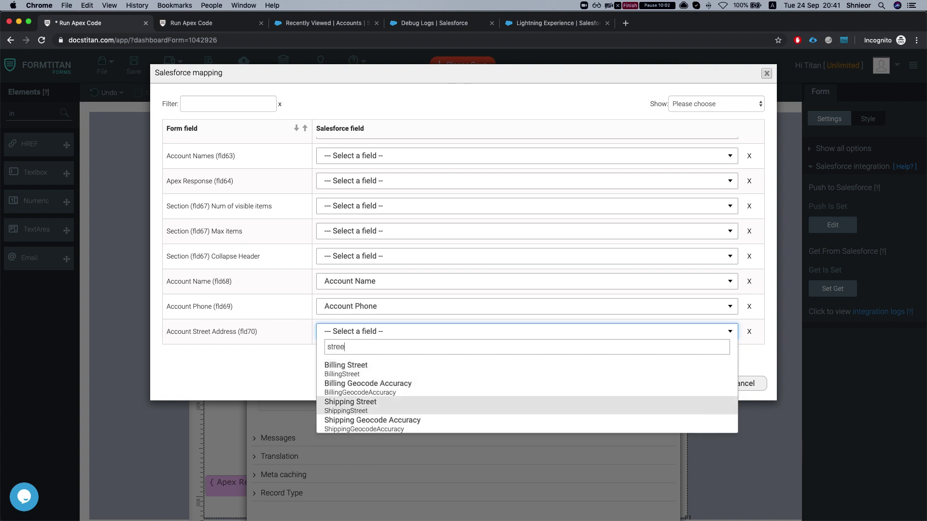
key("Return")
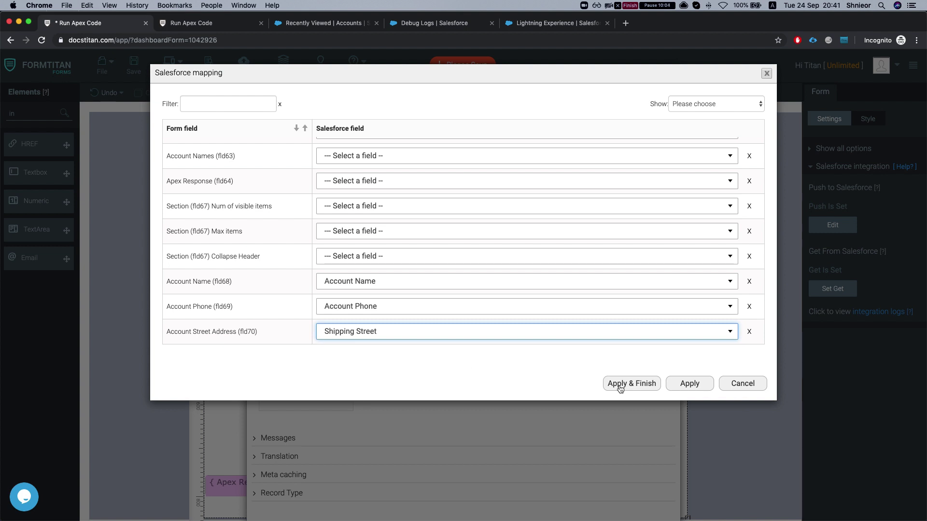
left_click(457, 355)
left_click(134, 65)
Reload the live form and enter hello;donkey; in Account Names.
left_click(191, 23)
key("super+r")
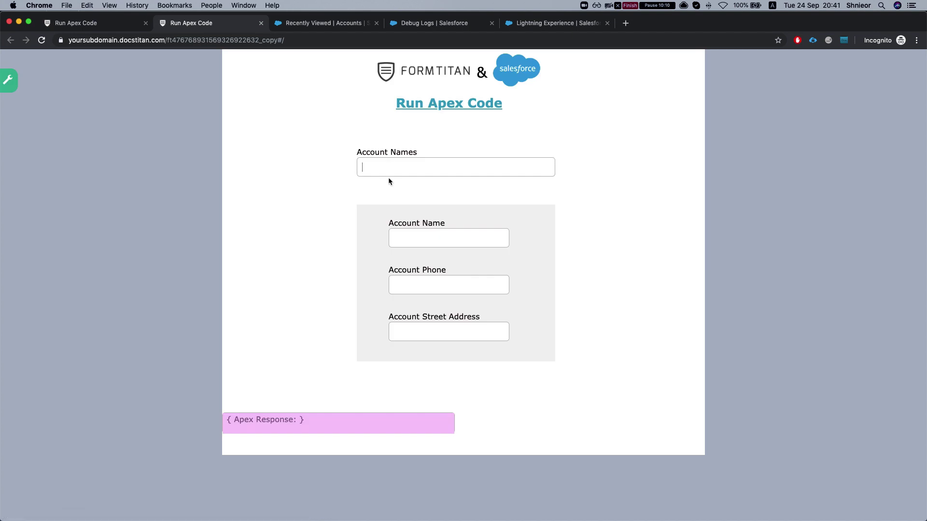
left_click(389, 173)
type("hello;donkey;")
Copy 'United Oil & Gas Corp.' from Recently Viewed Accounts and append it to Account Names after 'hello;donkey;'.
left_click(333, 25)
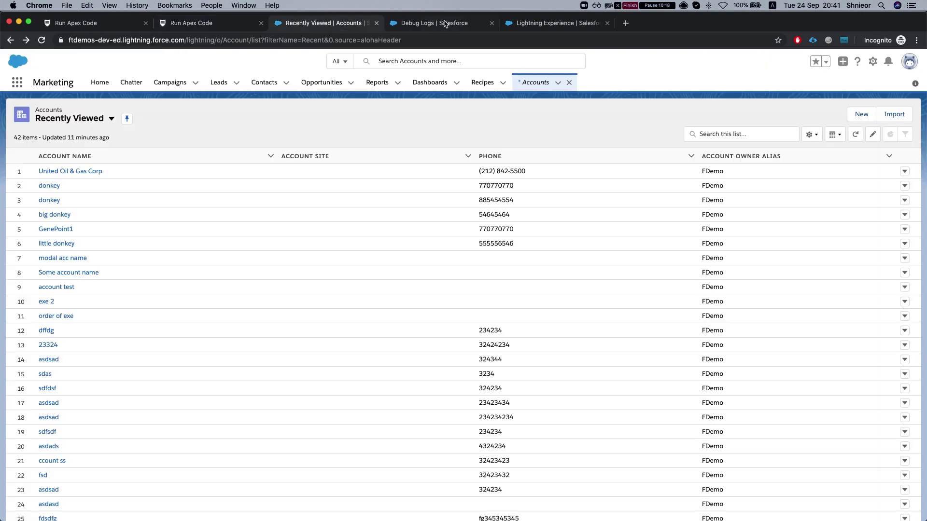
left_click(434, 22)
left_click(323, 24)
scroll(69, 256, "down", 5)
scroll(68, 261, "up", 4)
scroll(75, 260, "up", 1)
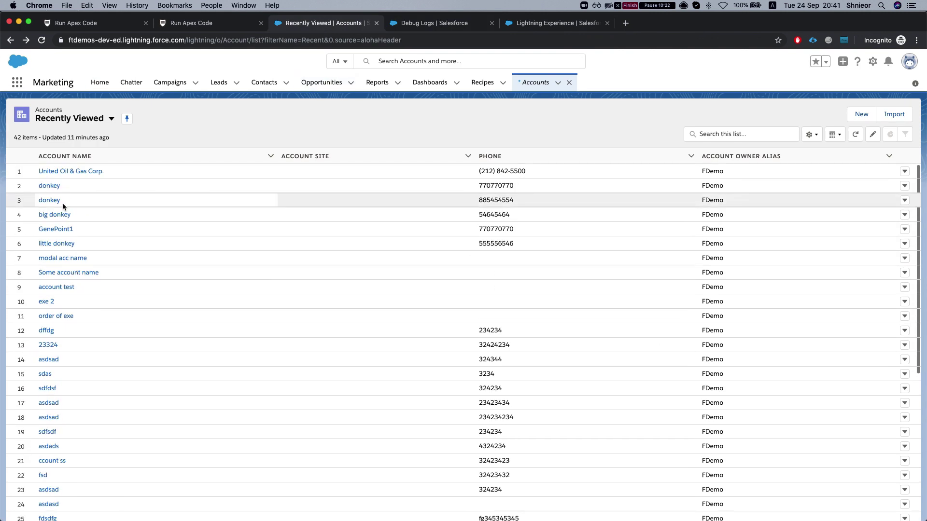
left_click_drag(103, 171, 39, 170)
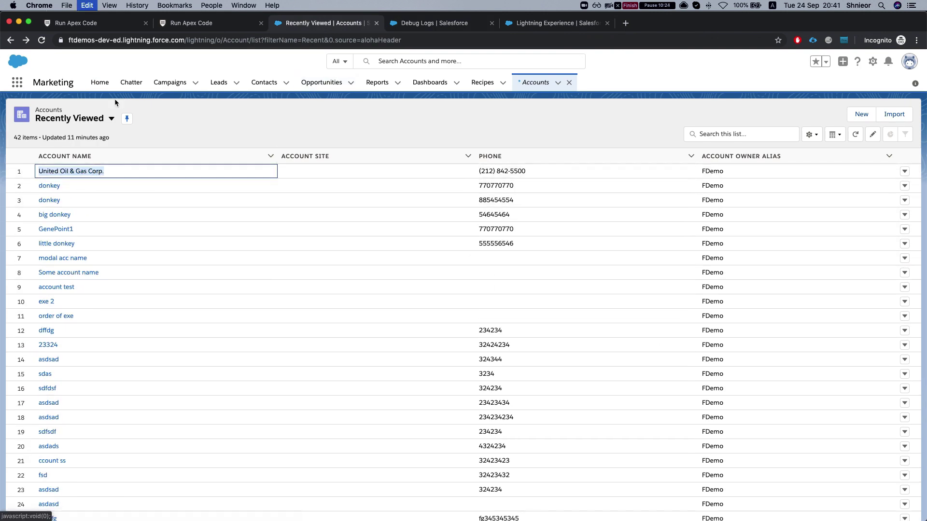
left_click(86, 22)
key("ctrl+Tab")
left_click(517, 167)
type("United Oil & Gas Corp.")
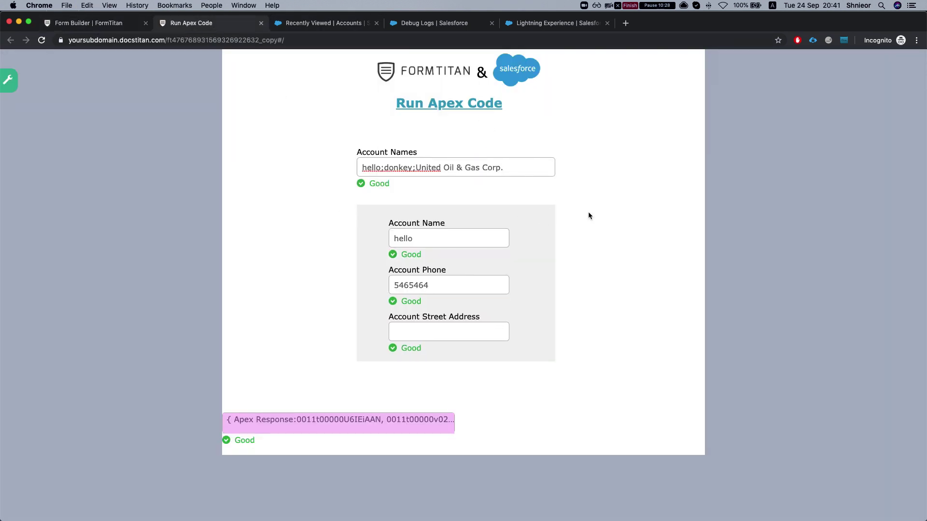
Run the account lookup and review the repeat section's records, including United Oil & Gas Corp.'s phone and street.
left_click(548, 211)
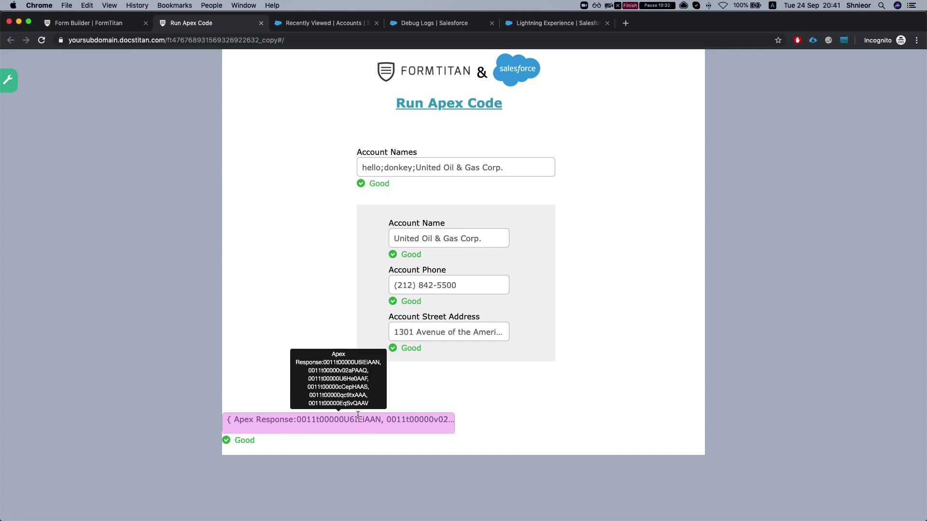
scroll(459, 251, "down", 2)
scroll(458, 257, "up", 2)
scroll(461, 252, "down", 3)
scroll(458, 241, "up", 3)
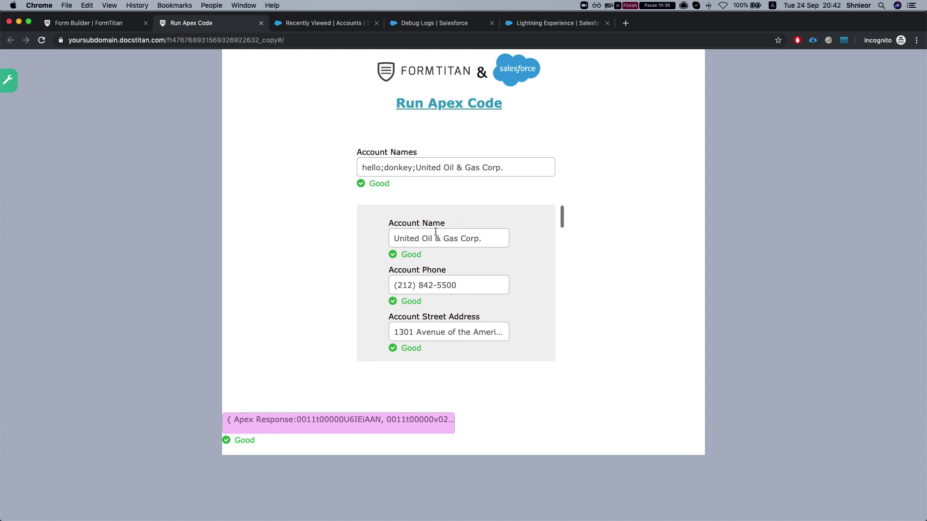
scroll(443, 251, "down", 1)
scroll(440, 242, "up", 1)
scroll(434, 237, "down", 1)
scroll(429, 239, "up", 1)
scroll(435, 256, "down", 1)
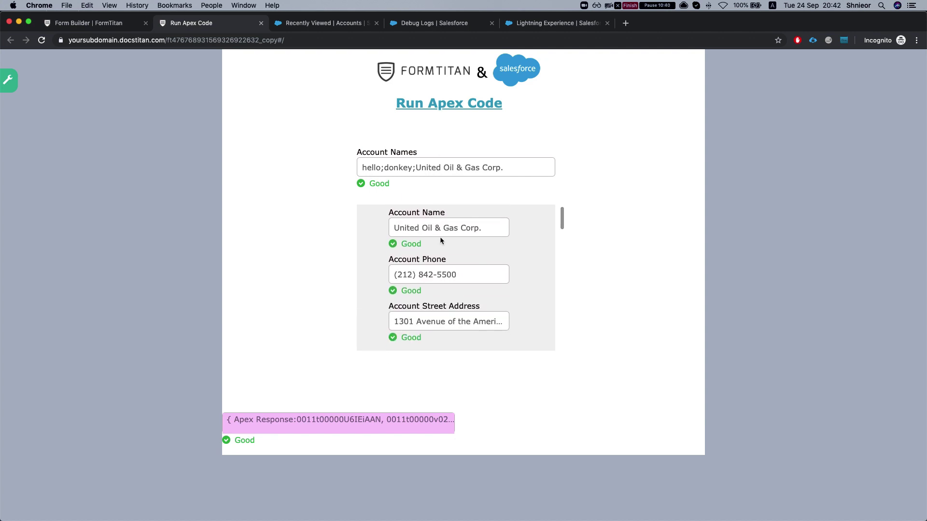
scroll(439, 244, "down", 2)
scroll(437, 249, "up", 1)
scroll(432, 258, "down", 3)
scroll(430, 263, "down", 5)
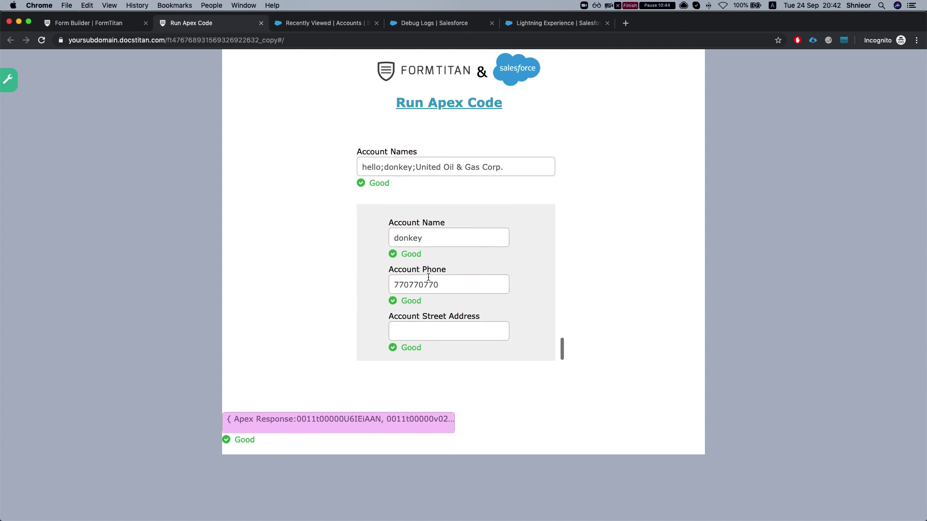
scroll(425, 285, "down", 3)
scroll(422, 284, "up", 4)
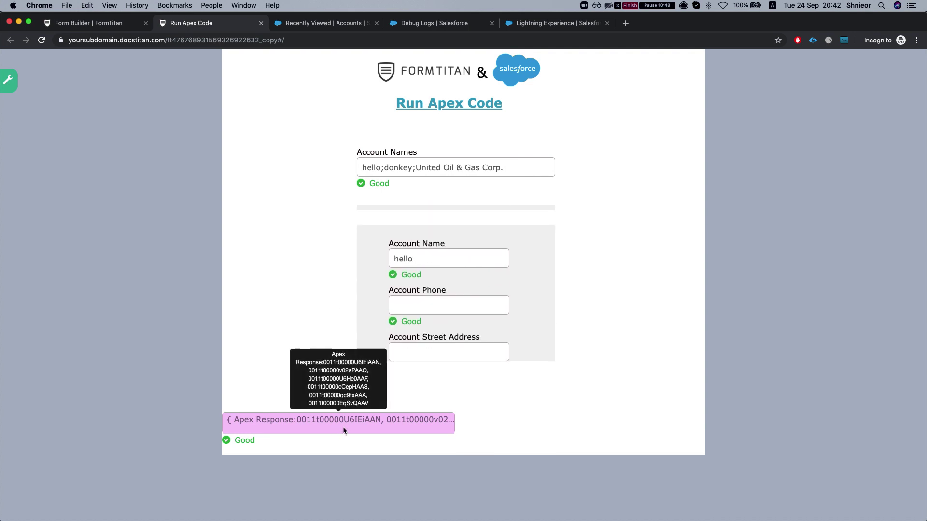